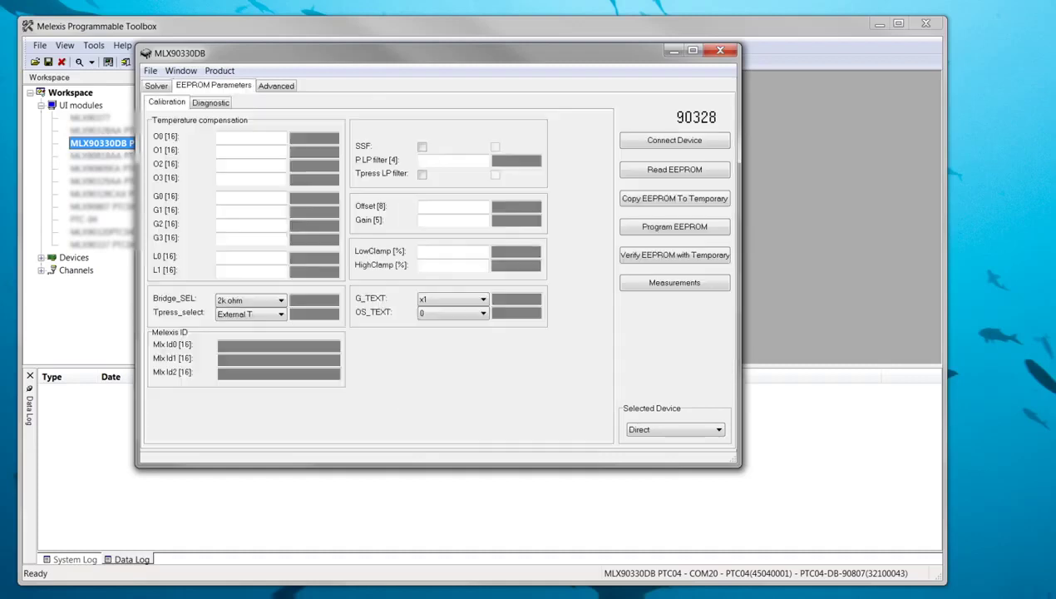
{"action": "key", "text": "ctrl+Tab"}
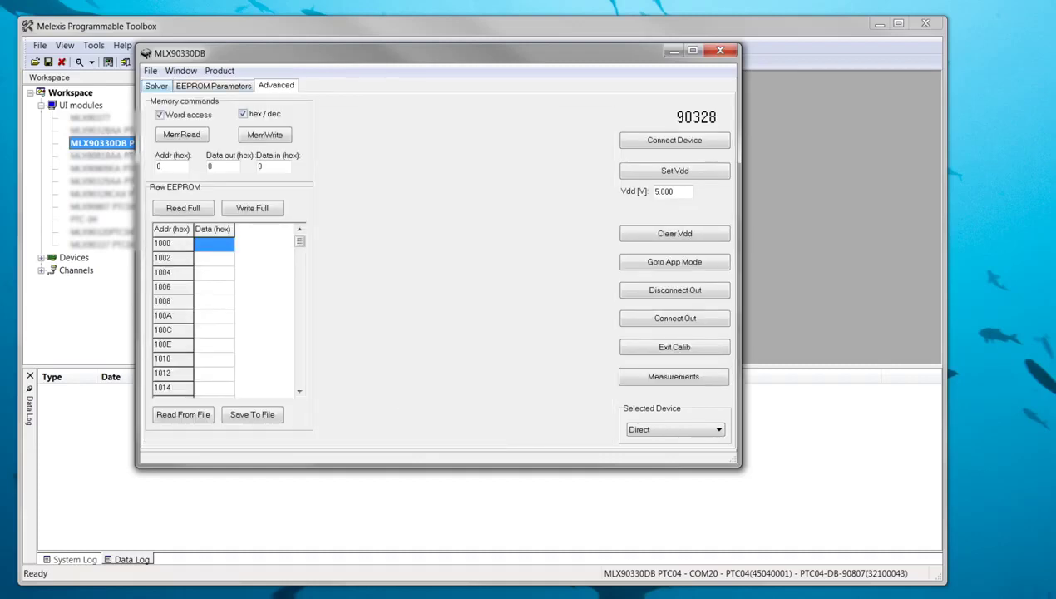
{"action": "key", "text": "ctrl+Tab"}
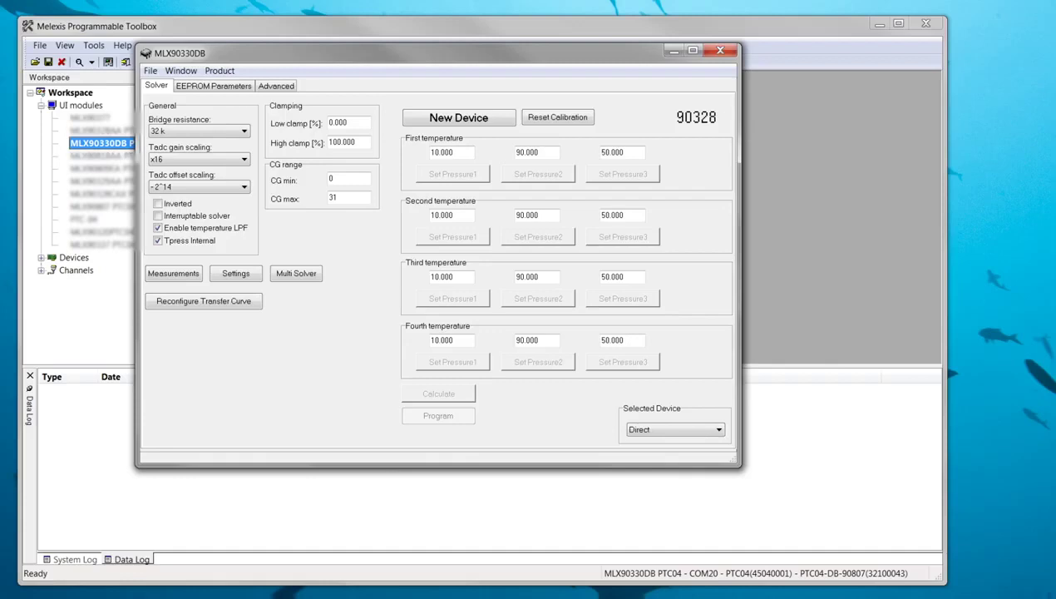
Compare the EEPROM parameters offered for MLX90329, MLX90821 and MLX90817, and set the product to MLX90821.
{"action": "left_click", "coordinate": [212, 86]}
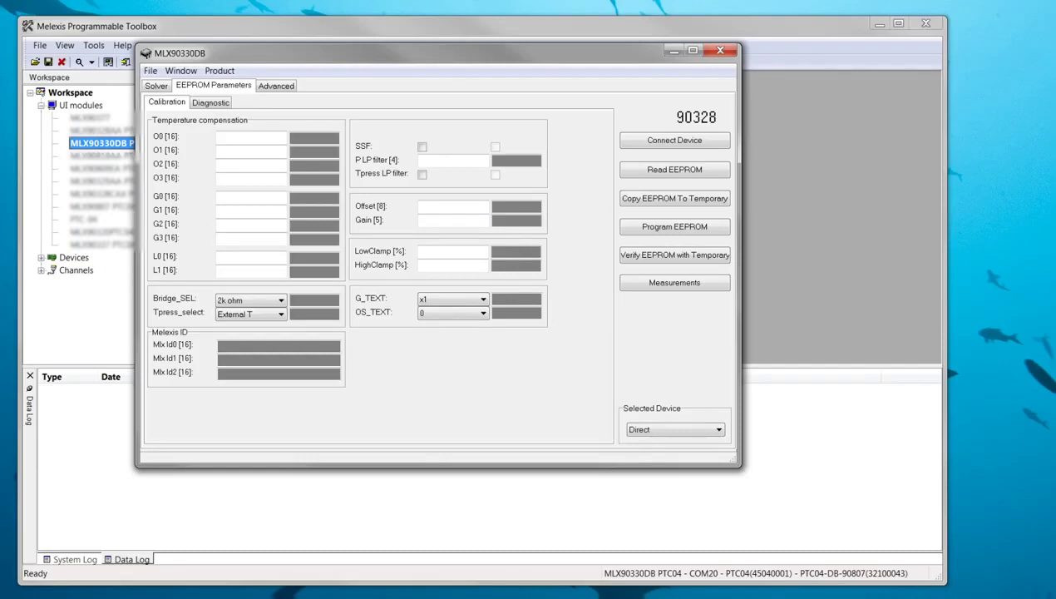
{"action": "left_click", "coordinate": [219, 71]}
{"action": "left_click", "coordinate": [247, 99]}
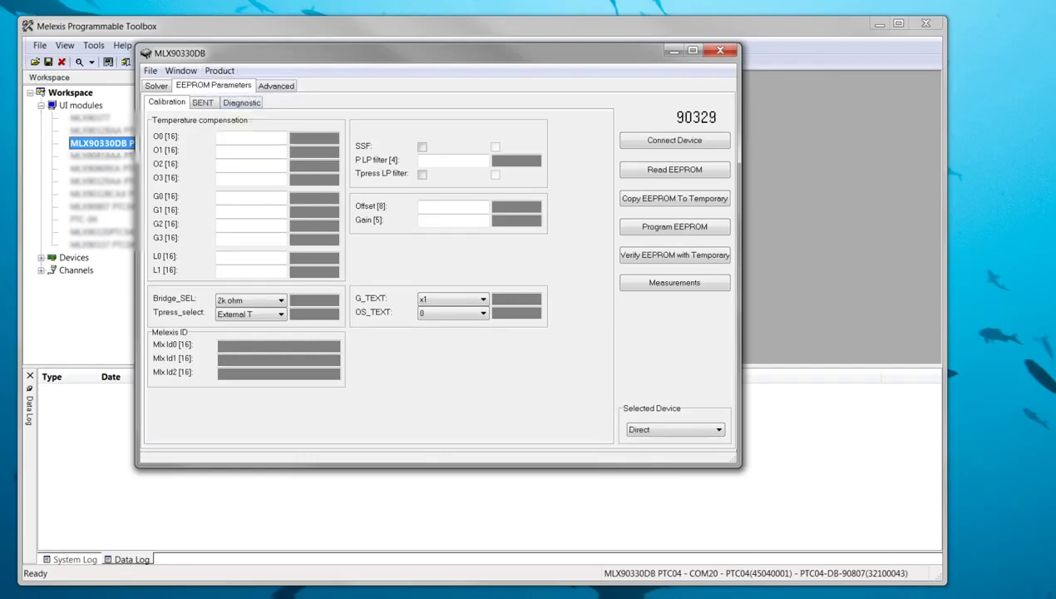
{"action": "left_click", "coordinate": [220, 71]}
{"action": "left_click", "coordinate": [241, 113]}
{"action": "left_click", "coordinate": [220, 70]}
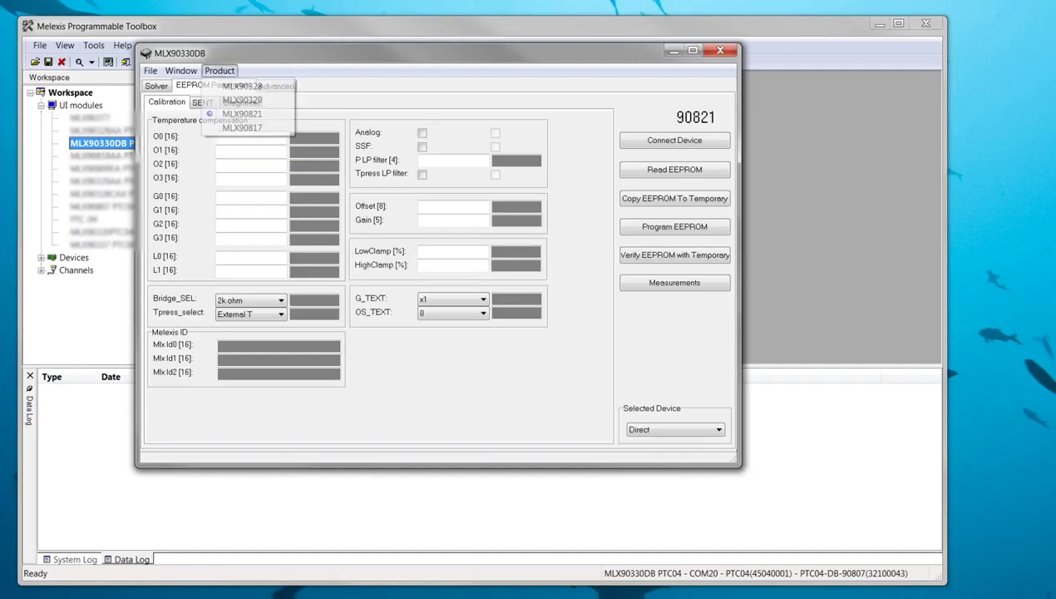
{"action": "left_click", "coordinate": [242, 127]}
{"action": "left_click", "coordinate": [220, 71]}
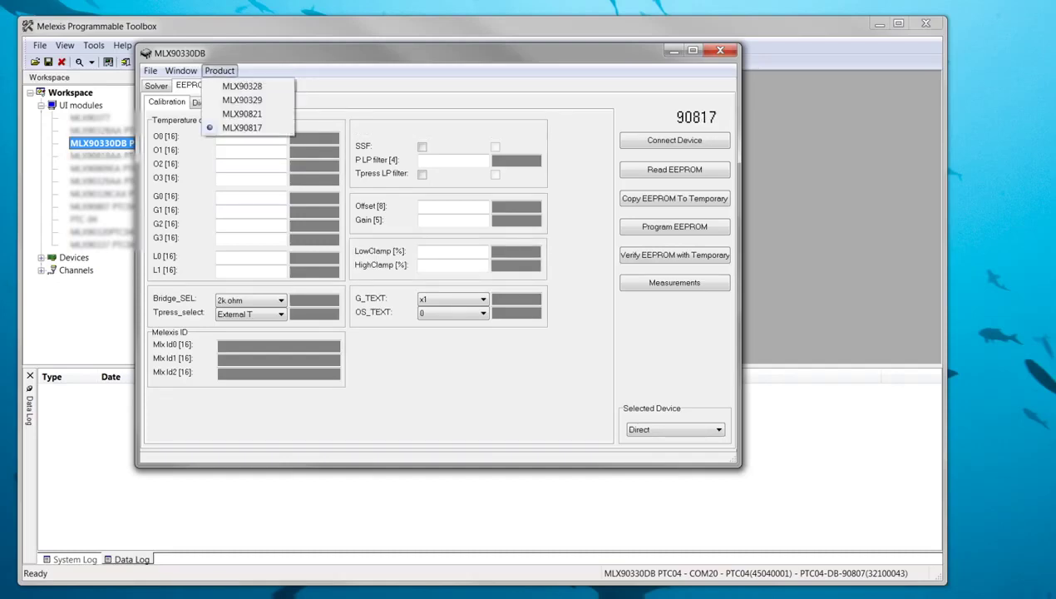
{"action": "left_click", "coordinate": [241, 113]}
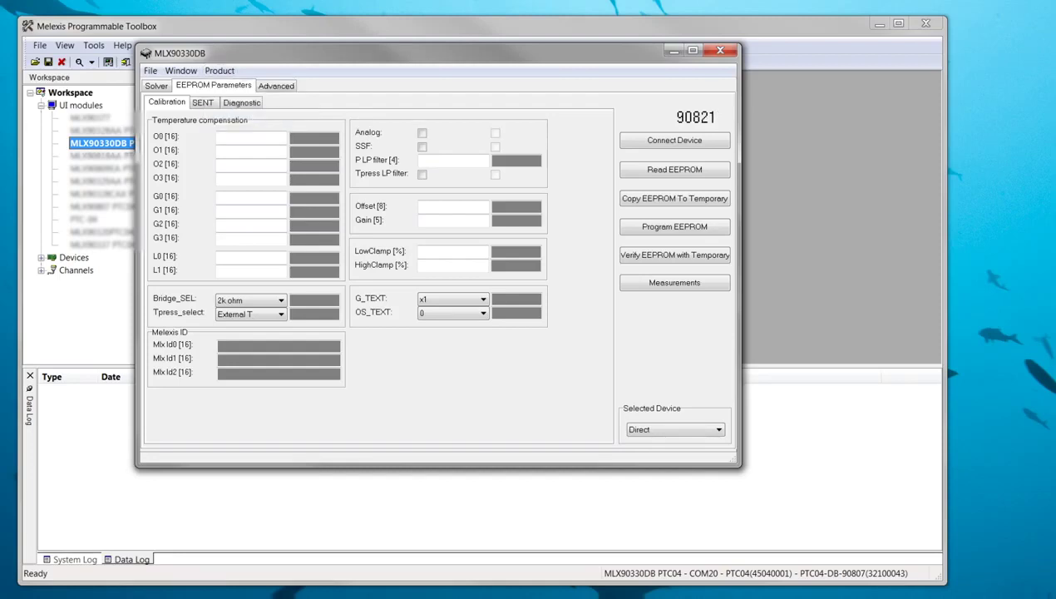
Examine the SENT, Diagnostic and Calibration EEPROM parameters, including the available SENT modes.
{"action": "left_click", "coordinate": [203, 103]}
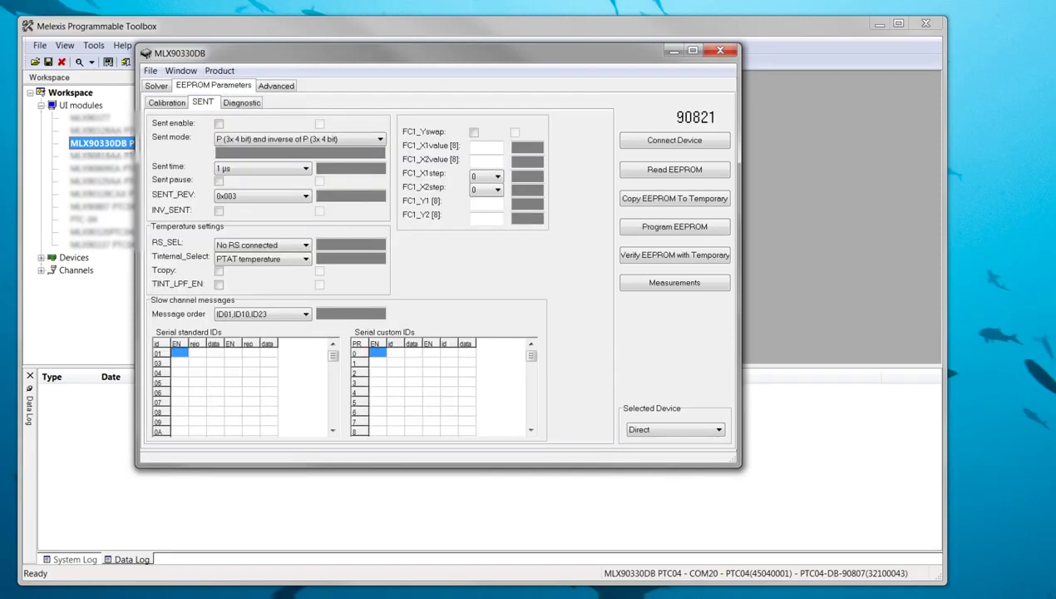
{"action": "left_click", "coordinate": [241, 103]}
{"action": "left_click", "coordinate": [166, 103]}
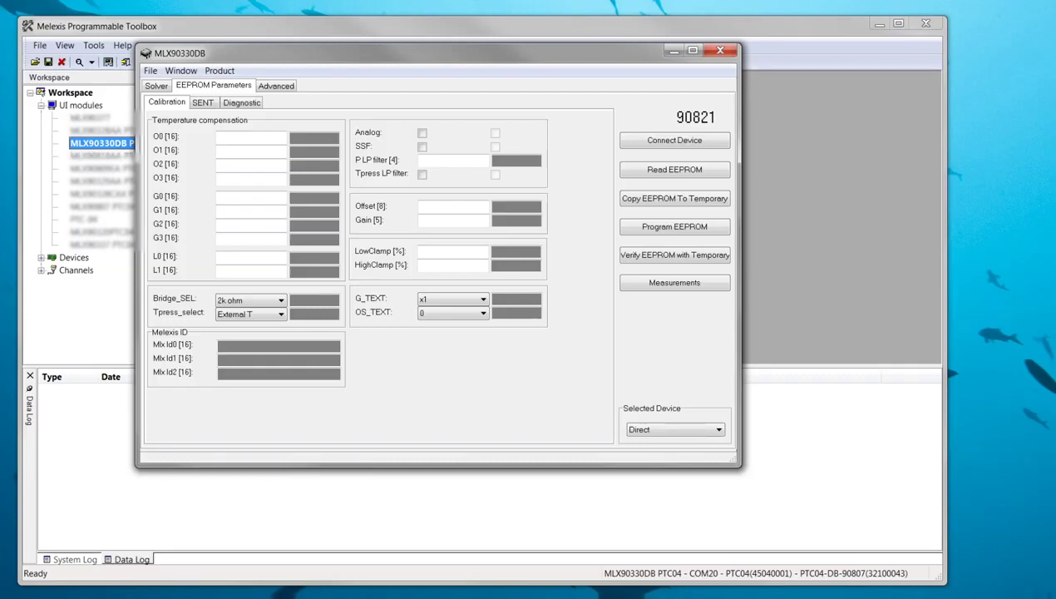
{"action": "key", "text": "ctrl+Tab"}
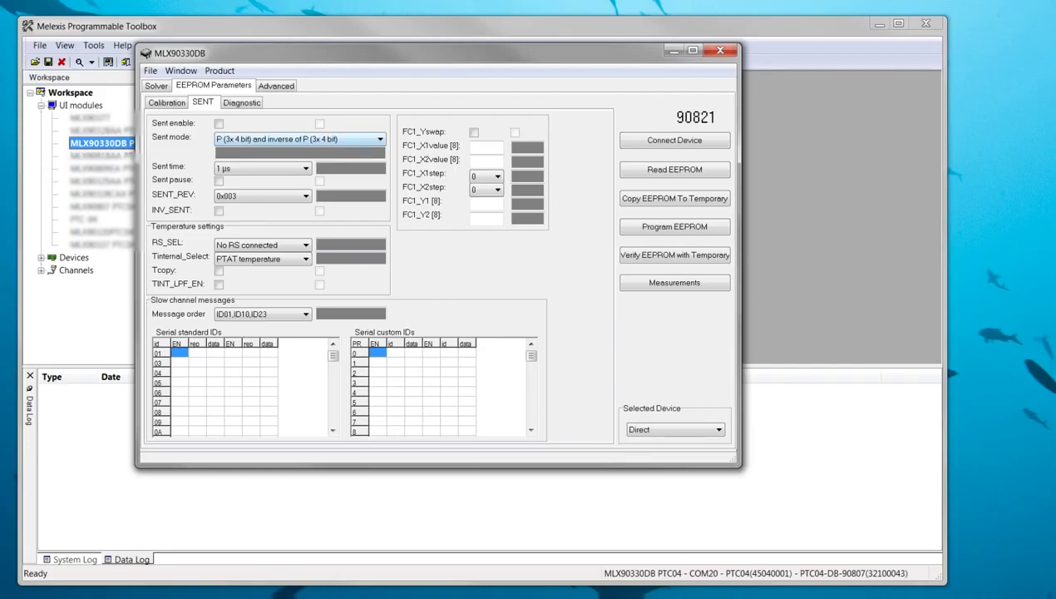
{"action": "left_click", "coordinate": [299, 138]}
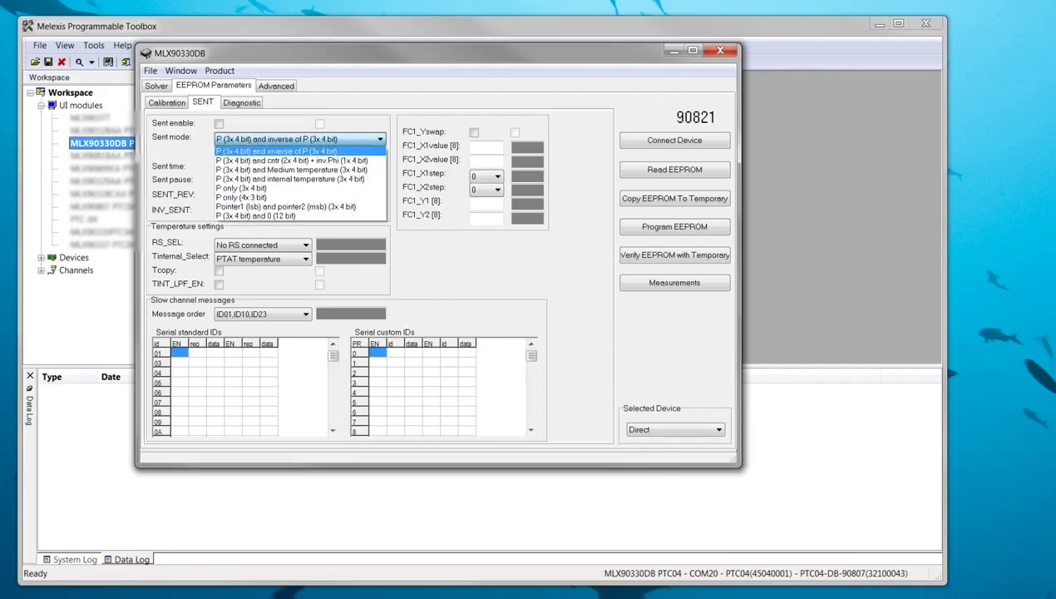
{"action": "key", "text": "Return"}
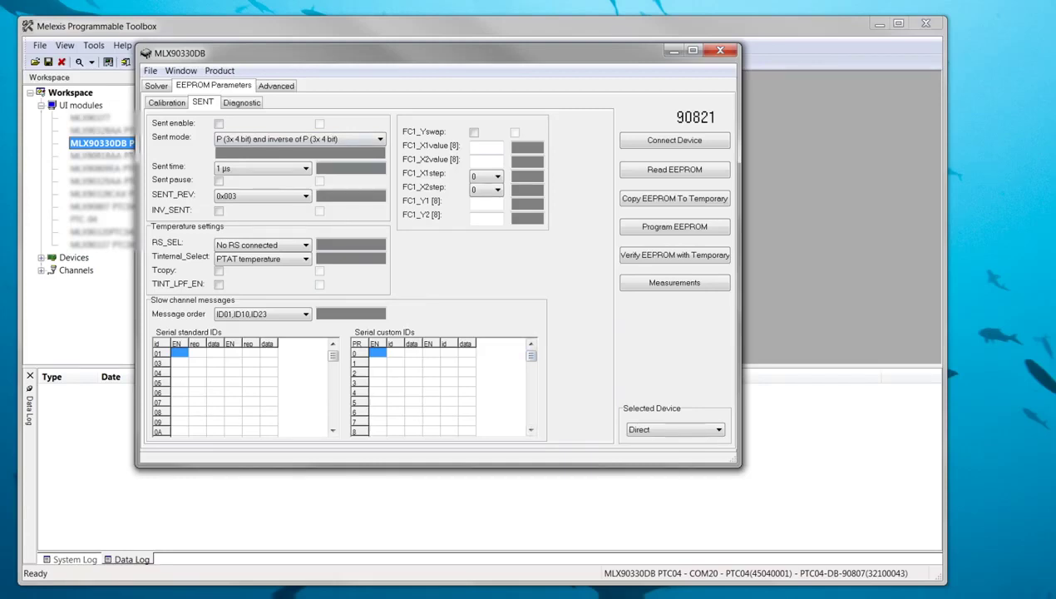
Enable diagnostic error bits 0, 1 and 2, covering chip temperature out of range and supply voltage too low or too high.
{"action": "left_click", "coordinate": [241, 102]}
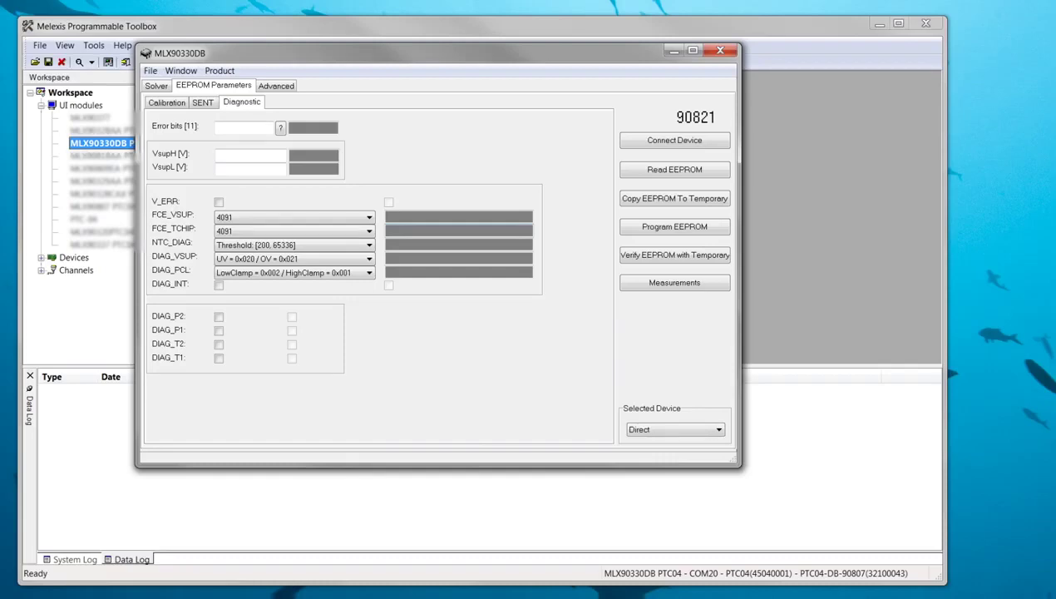
{"action": "left_click", "coordinate": [233, 126]}
{"action": "left_click", "coordinate": [280, 126]}
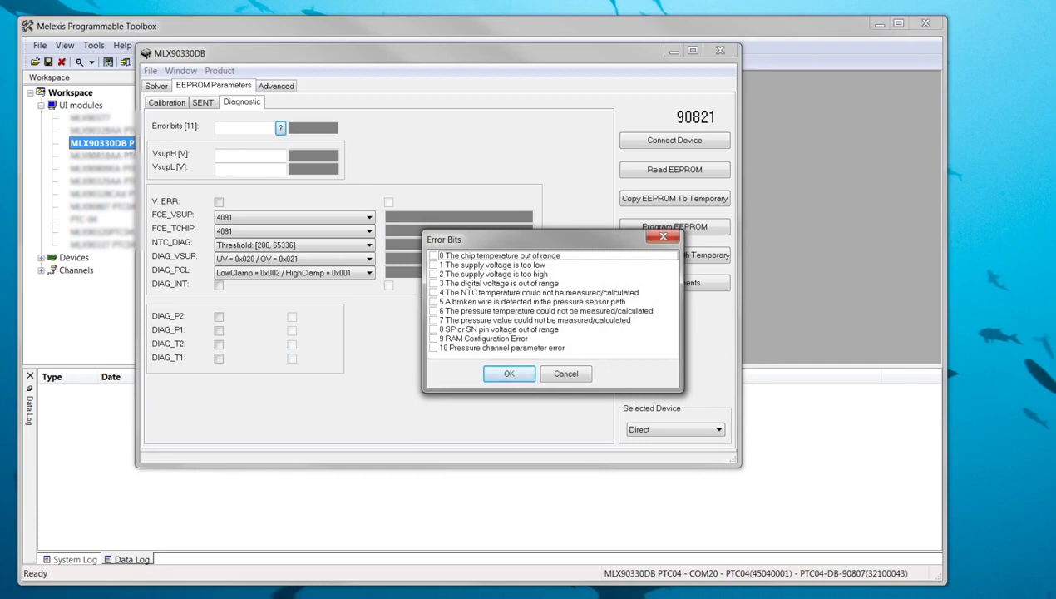
{"action": "left_click", "coordinate": [434, 256]}
{"action": "left_click", "coordinate": [434, 264]}
{"action": "left_click", "coordinate": [434, 274]}
{"action": "left_click", "coordinate": [509, 373]}
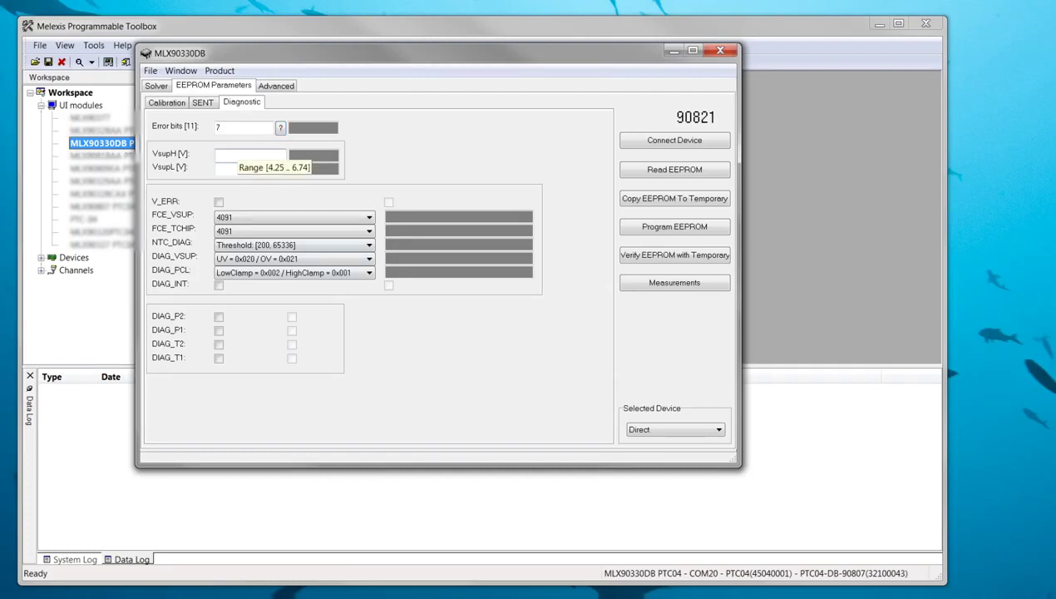
{"action": "left_click", "coordinate": [238, 155]}
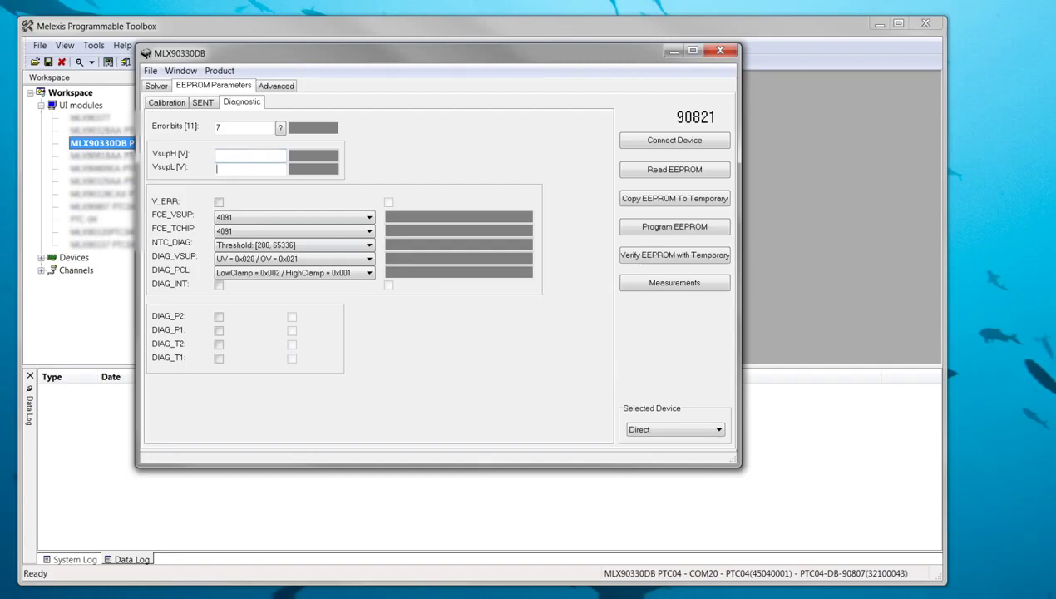
{"action": "left_click", "coordinate": [237, 167]}
View the measurements window from the advanced functions and close it again.
{"action": "left_click", "coordinate": [275, 86]}
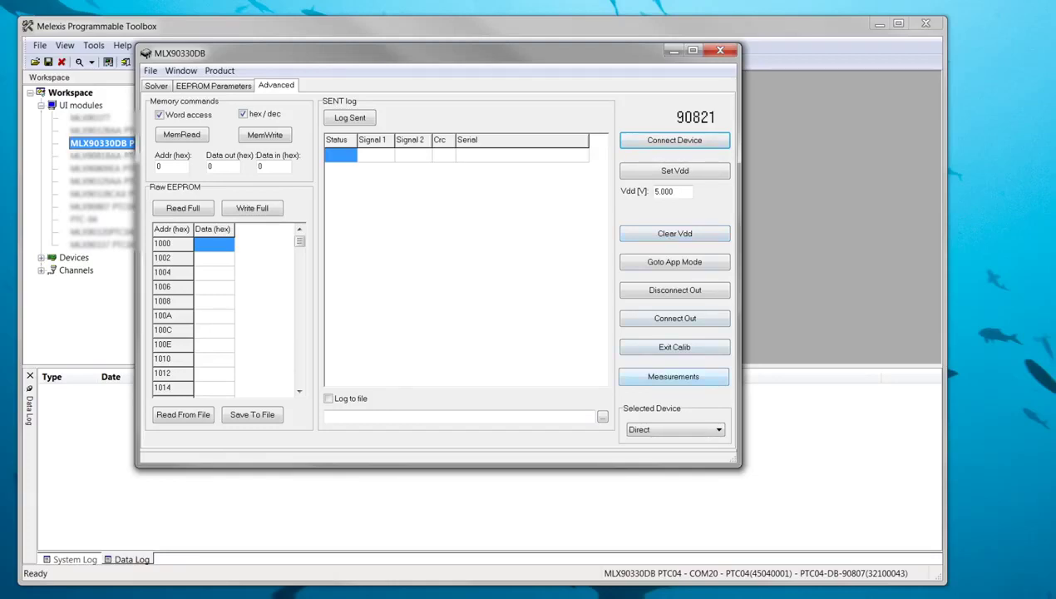
{"action": "left_click", "coordinate": [674, 376]}
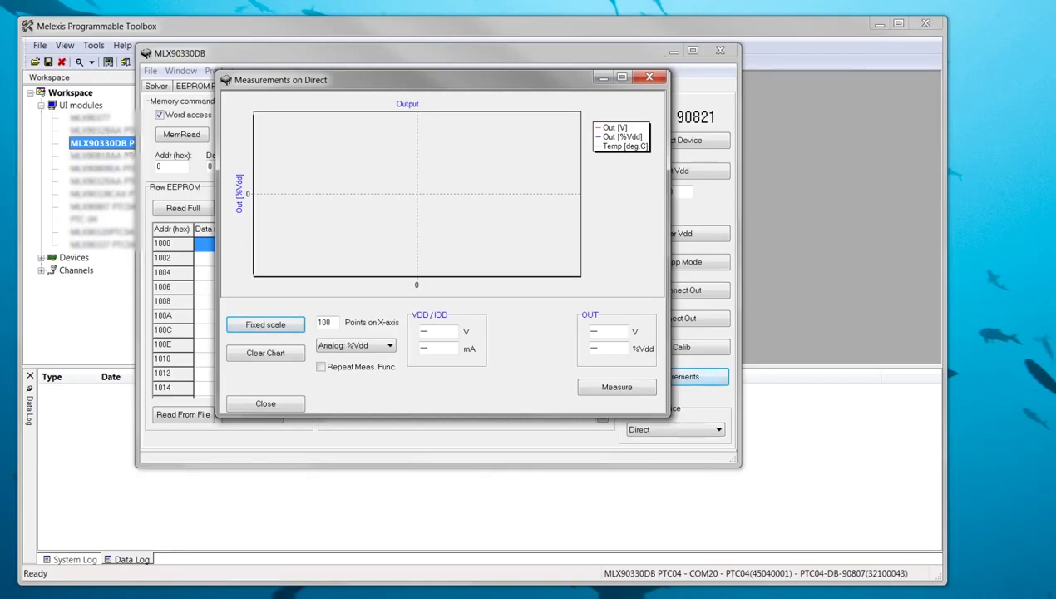
{"action": "left_click", "coordinate": [649, 76]}
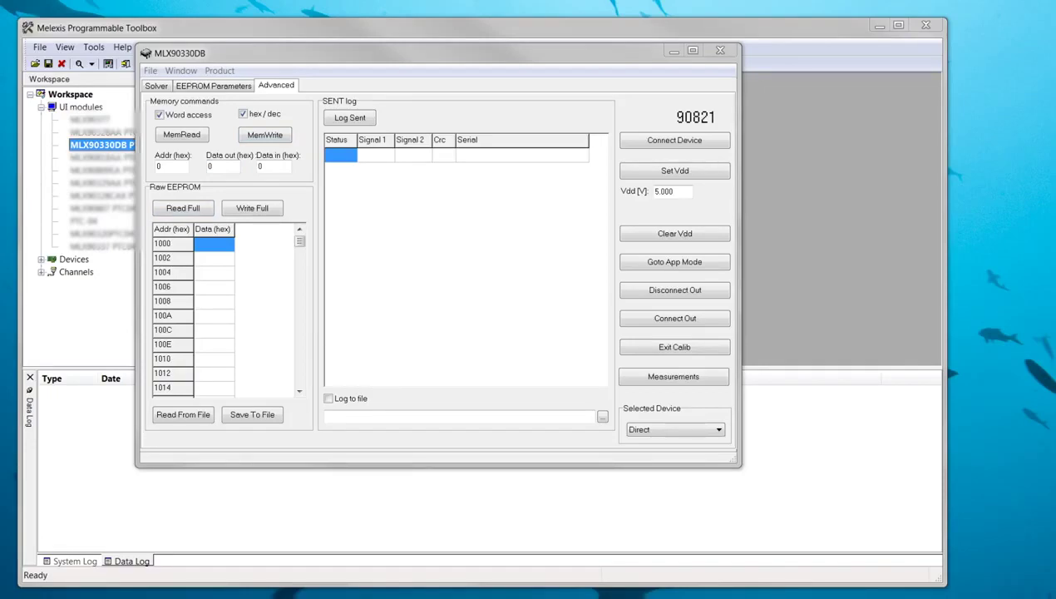
Select product MLX90821 and switch the MUST option to SENT pin in the PTC04 settings.
{"action": "left_click", "coordinate": [220, 70]}
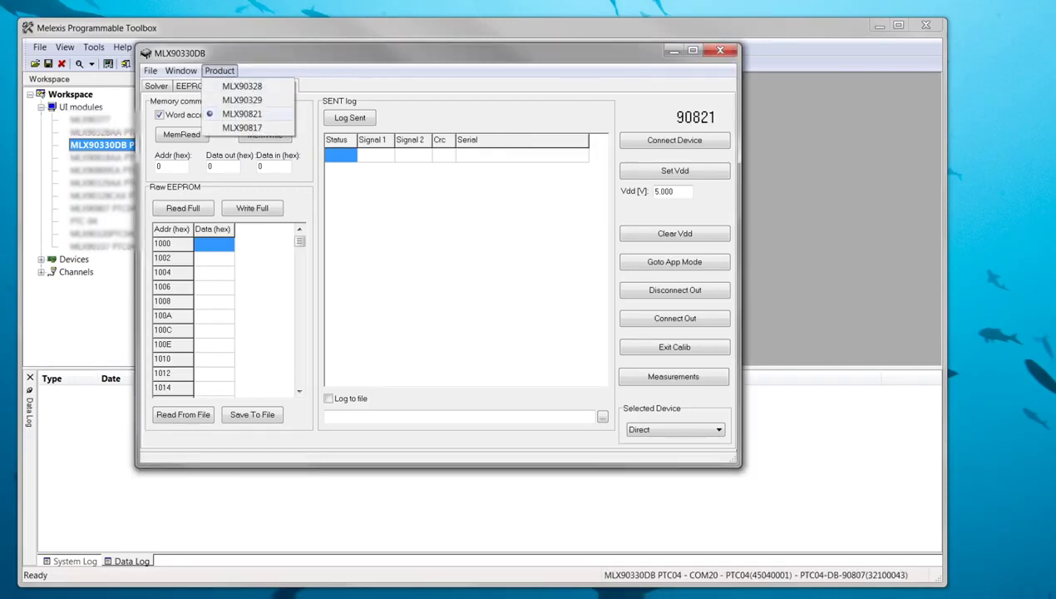
{"action": "left_click", "coordinate": [242, 113]}
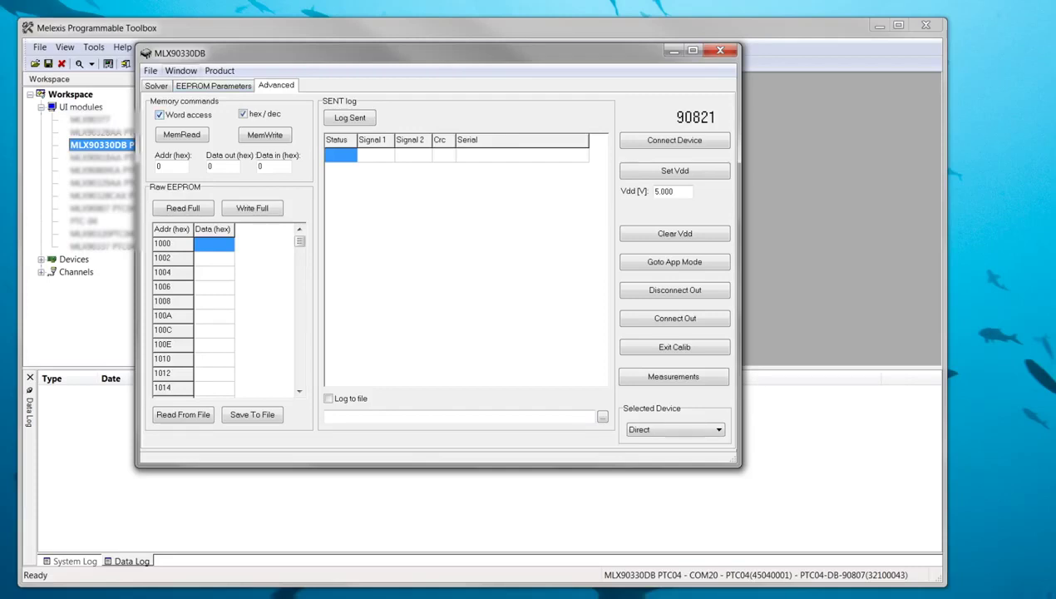
{"action": "left_click", "coordinate": [180, 71]}
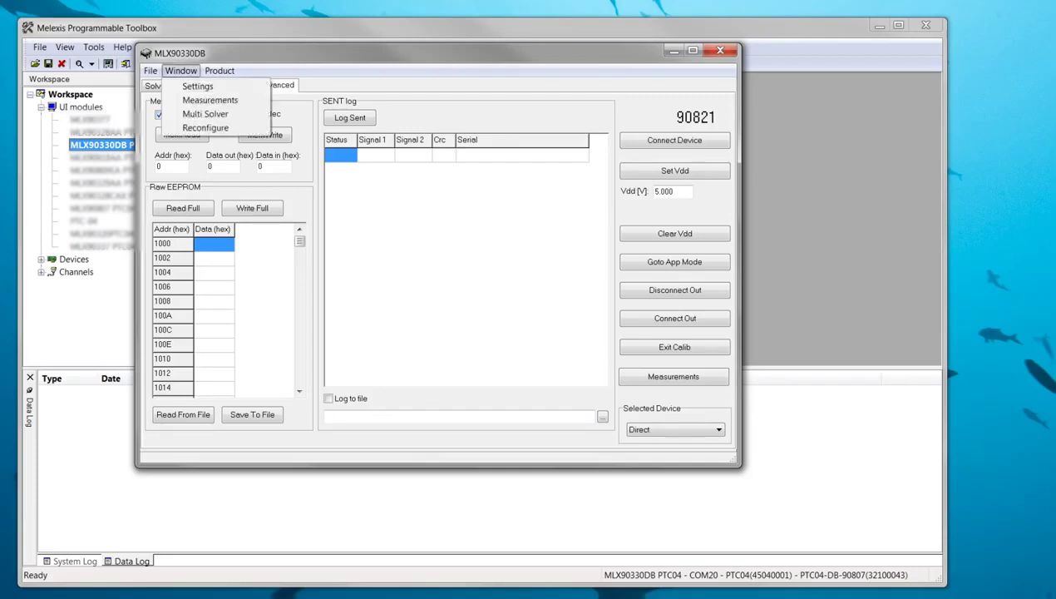
{"action": "key", "text": "Return"}
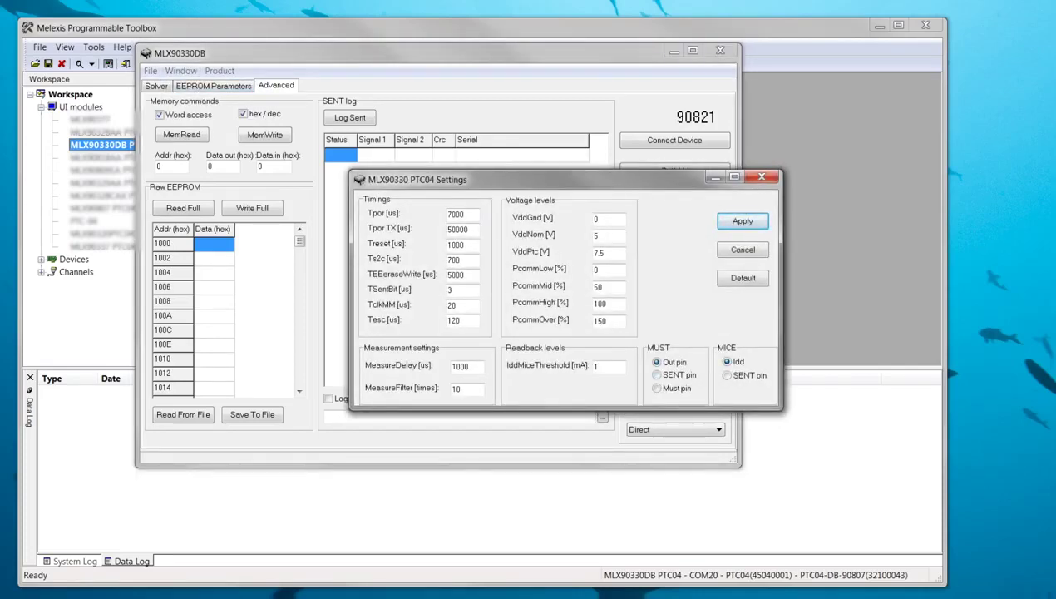
{"action": "left_click", "coordinate": [657, 375]}
{"action": "left_click", "coordinate": [656, 361]}
{"action": "left_click", "coordinate": [657, 374]}
Set MeasureFilter to 300 times and apply the PTC04 settings.
{"action": "left_click_drag", "start_coordinate": [470, 388], "coordinate": [450, 388]}
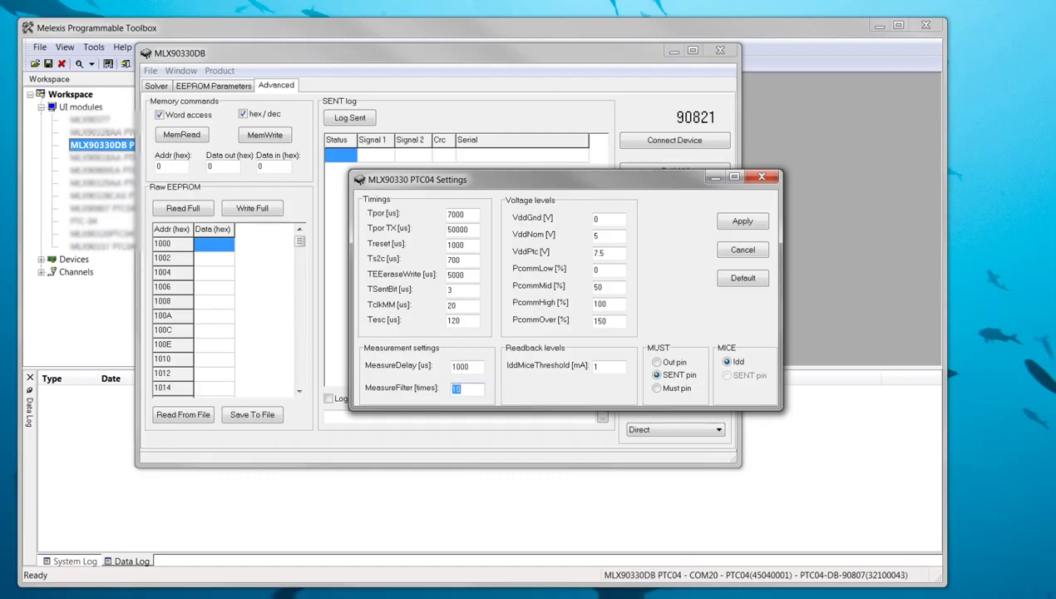
{"action": "type", "text": "300"}
{"action": "double_click", "coordinate": [450, 289]}
{"action": "left_click", "coordinate": [450, 289]}
{"action": "left_click", "coordinate": [742, 220]}
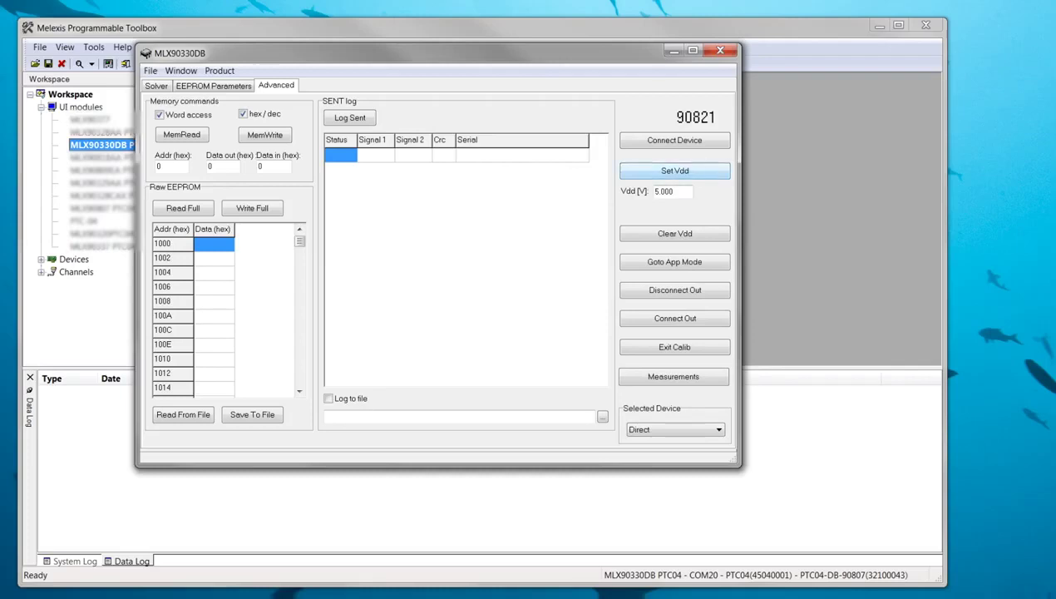
Log the SENT output and check the first frame's Signal 1, Signal 2, Crc and Serial fields.
{"action": "left_click", "coordinate": [349, 117]}
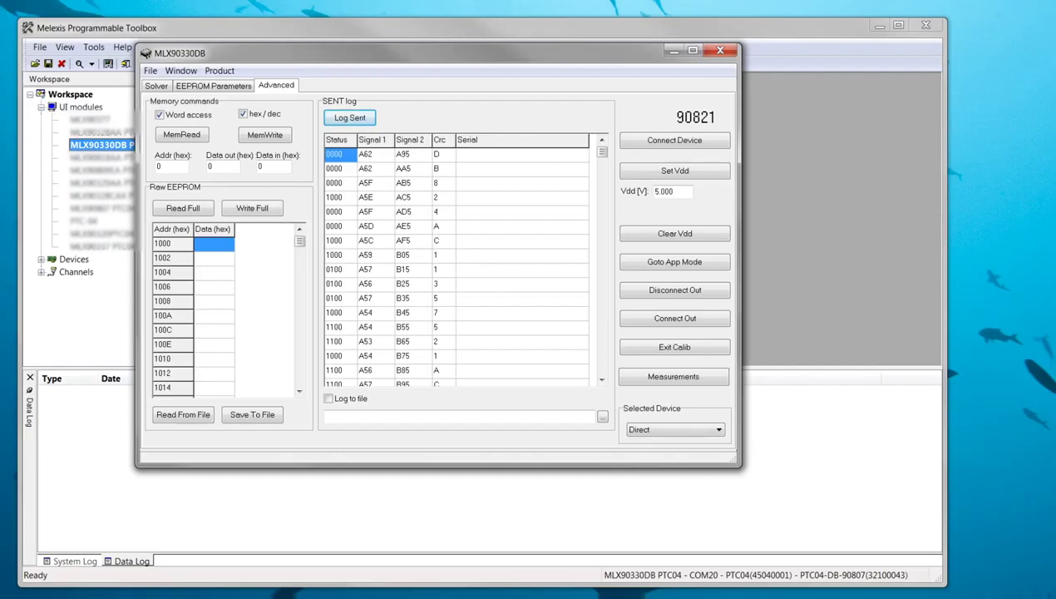
{"action": "left_click", "coordinate": [375, 154]}
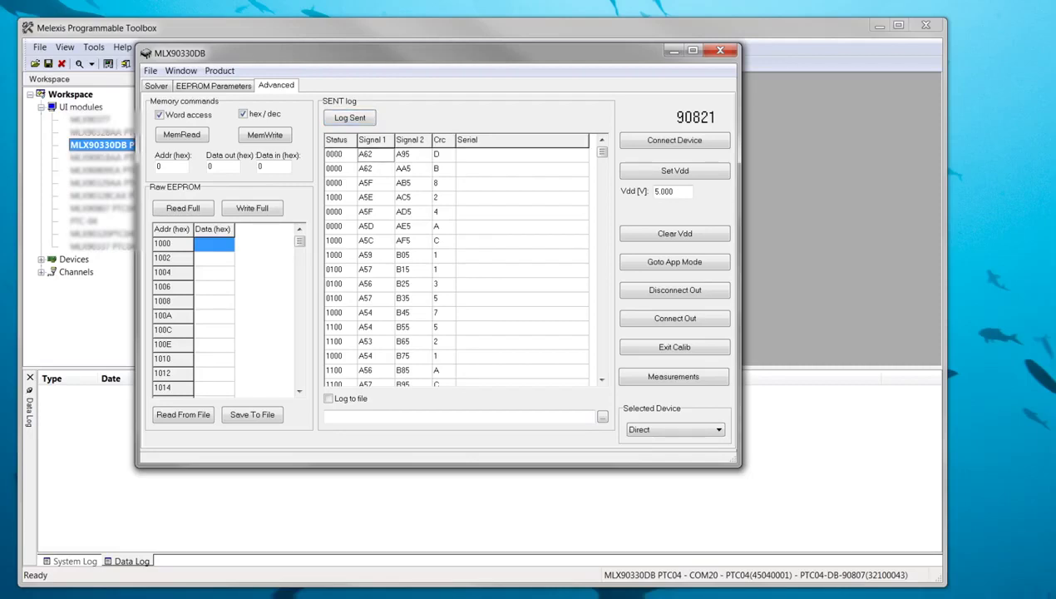
{"action": "left_click", "coordinate": [413, 154]}
{"action": "left_click", "coordinate": [443, 154]}
{"action": "left_click", "coordinate": [499, 154]}
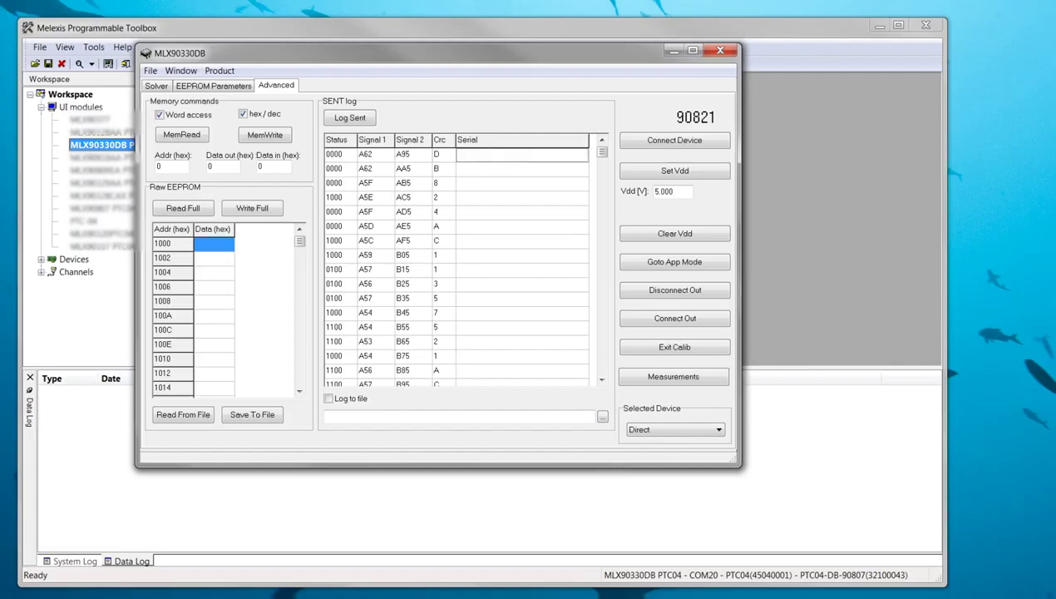
Go down the Serial column of the SENT log to examine the decoded slow channel messages.
{"action": "key", "text": "Down"}
{"action": "key", "text": "Down"}
{"action": "key", "text": "Down"}
{"action": "key", "text": "Down"}
{"action": "key", "text": "Down"}
{"action": "key", "text": "Down"}
{"action": "key", "text": "Down"}
{"action": "key", "text": "Down"}
{"action": "key", "text": "Down"}
{"action": "key", "text": "Down"}
{"action": "key", "text": "Down"}
{"action": "key", "text": "Down"}
{"action": "key", "text": "Down"}
{"action": "key", "text": "Down"}
{"action": "key", "text": "Down"}
{"action": "key", "text": "Down"}
{"action": "key", "text": "Down"}
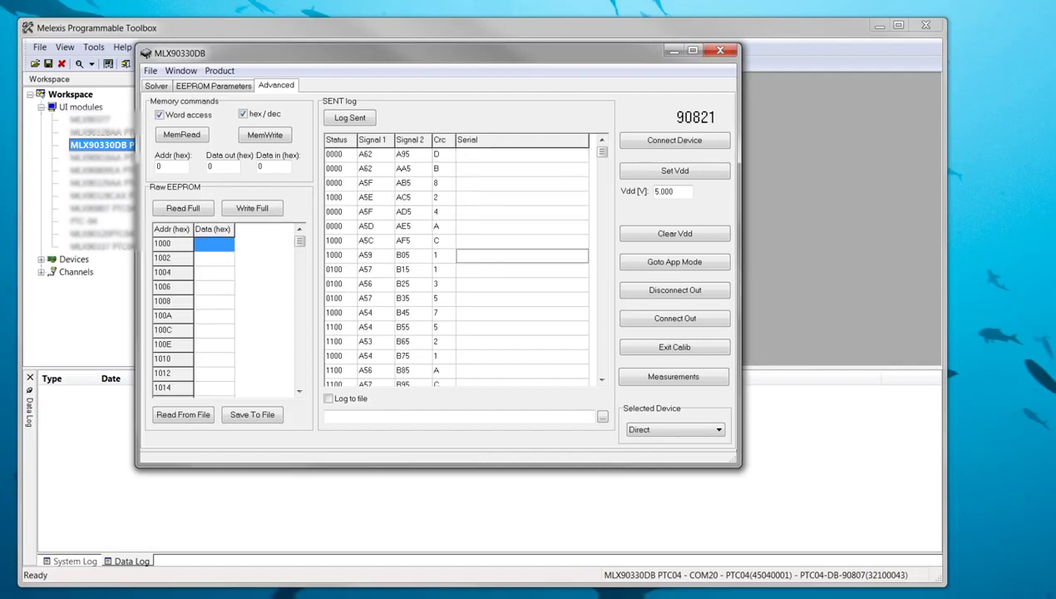
{"action": "key", "text": "Down"}
{"action": "key", "text": "Down"}
{"action": "key", "text": "Down"}
{"action": "key", "text": "Down"}
{"action": "key", "text": "Down"}
{"action": "key", "text": "Down"}
{"action": "key", "text": "Down"}
{"action": "key", "text": "Down"}
{"action": "key", "text": "Down"}
{"action": "key", "text": "Down"}
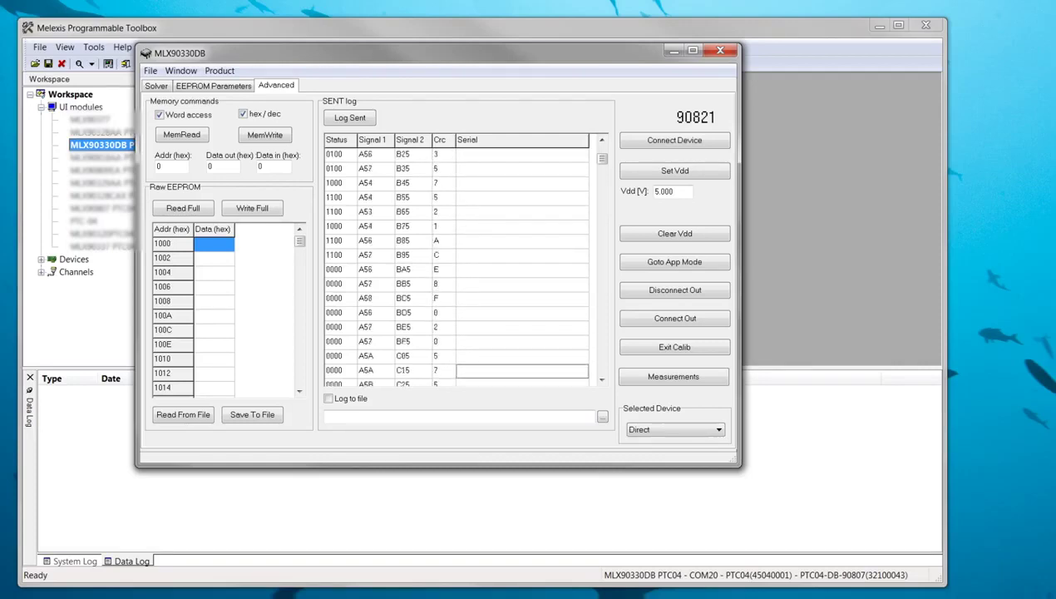
{"action": "key", "text": "Down"}
{"action": "key", "text": "Down"}
{"action": "key", "text": "Down"}
{"action": "key", "text": "Down"}
{"action": "key", "text": "Down"}
{"action": "key", "text": "Down"}
{"action": "key", "text": "Down"}
{"action": "key", "text": "Down"}
{"action": "key", "text": "Down"}
{"action": "key", "text": "Down"}
{"action": "key", "text": "Down"}
{"action": "key", "text": "Down"}
{"action": "key", "text": "Down"}
{"action": "key", "text": "Down"}
{"action": "key", "text": "Down"}
{"action": "key", "text": "Down"}
{"action": "key", "text": "Down"}
{"action": "key", "text": "Down"}
{"action": "key", "text": "Down"}
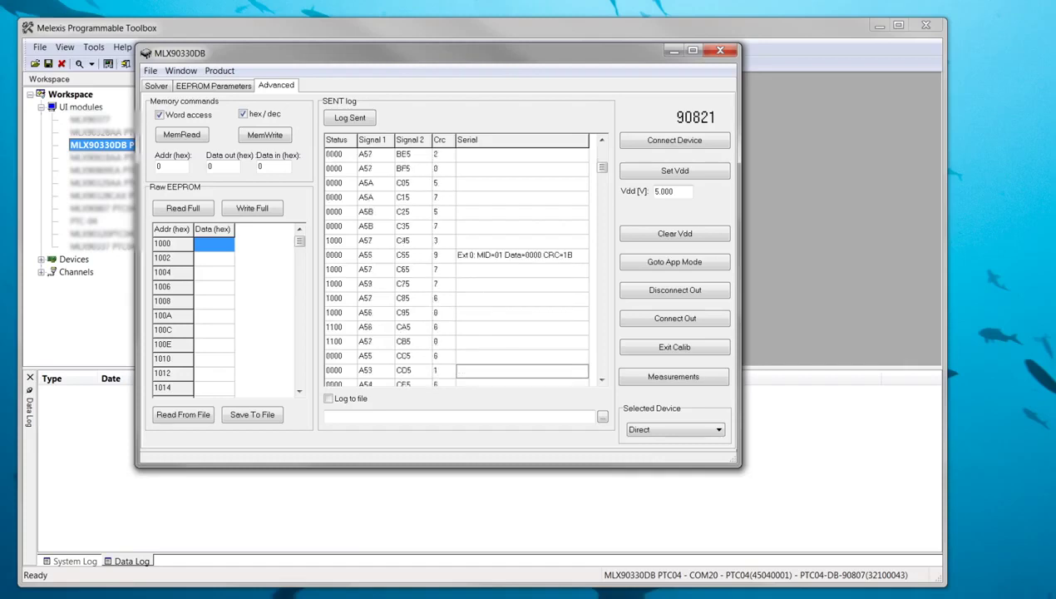
{"action": "key", "text": "Down"}
{"action": "key", "text": "Down"}
{"action": "key", "text": "Down"}
{"action": "key", "text": "Down"}
{"action": "key", "text": "Down"}
{"action": "key", "text": "Down"}
{"action": "key", "text": "Down"}
{"action": "key", "text": "Down"}
{"action": "key", "text": "Down"}
{"action": "key", "text": "Down"}
{"action": "key", "text": "Down"}
{"action": "key", "text": "Down"}
{"action": "key", "text": "Down"}
{"action": "key", "text": "Down"}
{"action": "key", "text": "Down"}
{"action": "key", "text": "Down"}
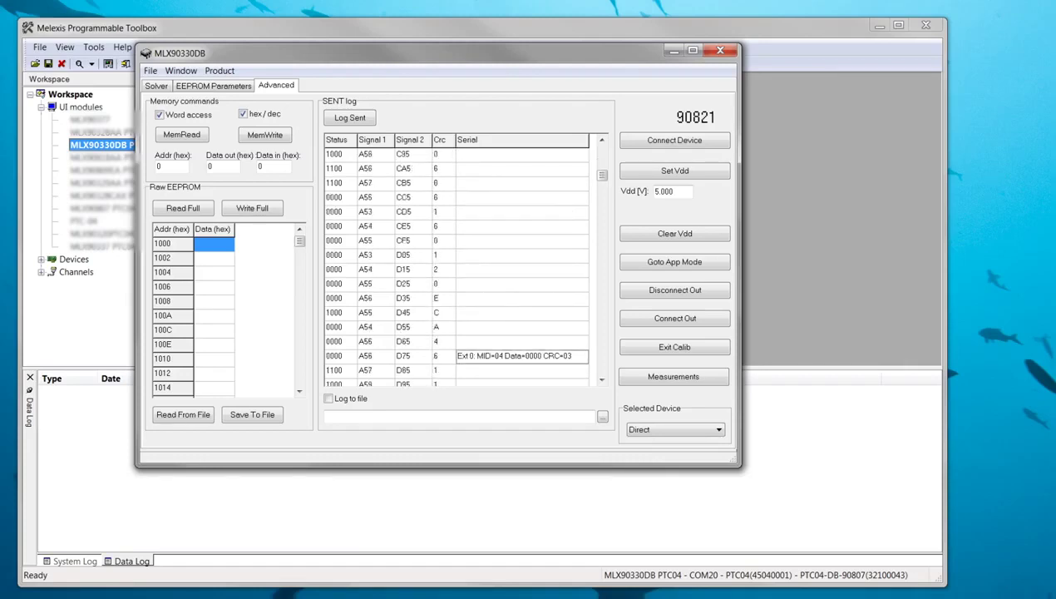
{"action": "key", "text": "Down"}
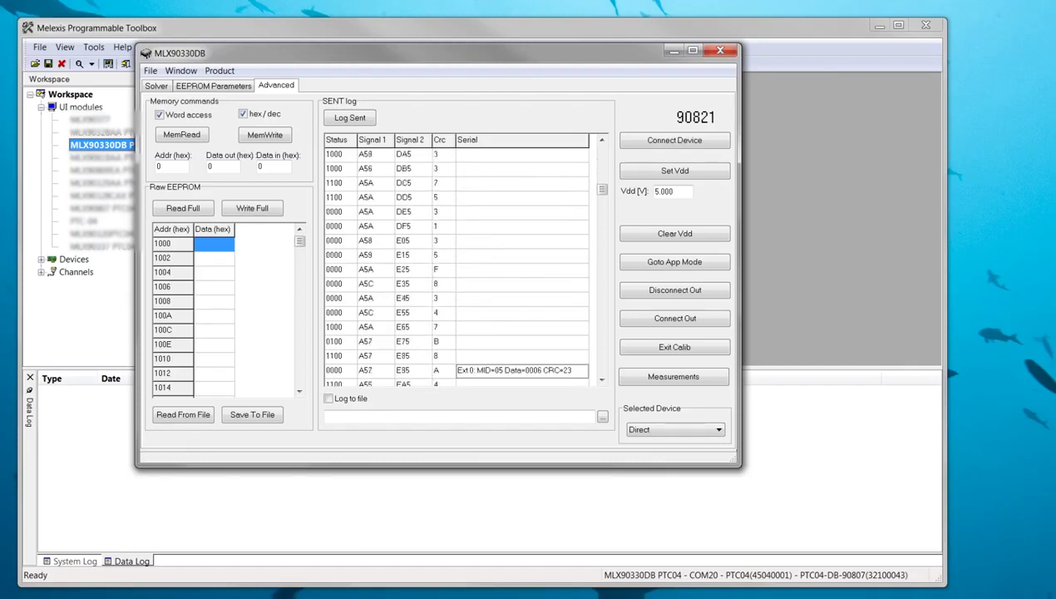
{"action": "key", "text": "Down"}
{"action": "key", "text": "Down"}
{"action": "key", "text": "Down"}
{"action": "key", "text": "Down"}
{"action": "key", "text": "Down"}
{"action": "key", "text": "Down"}
{"action": "key", "text": "Down"}
{"action": "key", "text": "Down"}
{"action": "key", "text": "Down"}
{"action": "key", "text": "Down"}
{"action": "key", "text": "Down"}
{"action": "key", "text": "Down"}
{"action": "key", "text": "Down"}
{"action": "key", "text": "Down"}
{"action": "key", "text": "Down"}
{"action": "key", "text": "Down"}
{"action": "key", "text": "Down"}
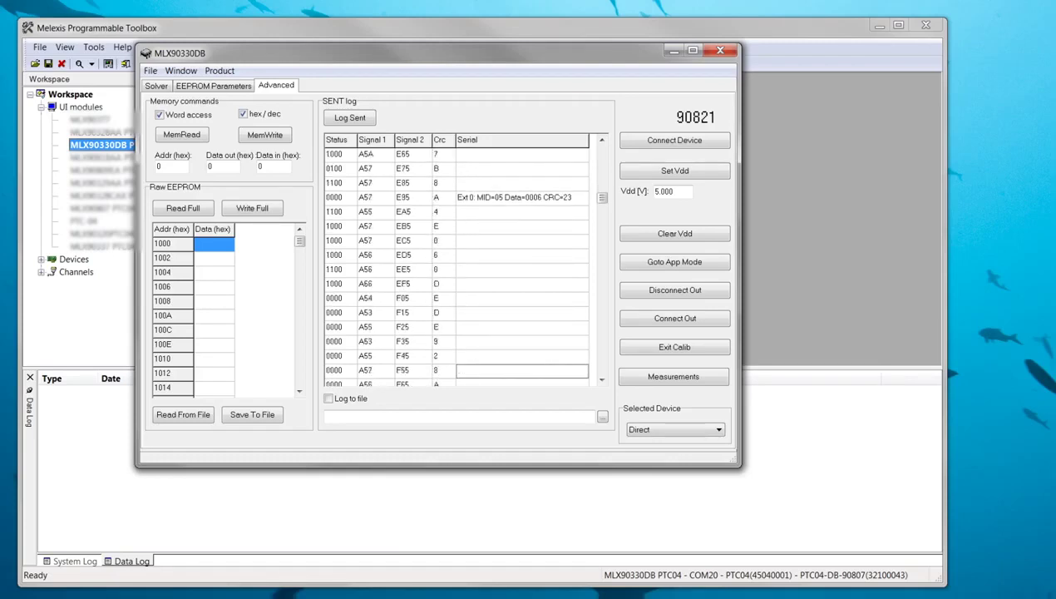
{"action": "key", "text": "Down"}
{"action": "key", "text": "Down"}
{"action": "key", "text": "Down"}
{"action": "key", "text": "Down"}
{"action": "key", "text": "Down"}
{"action": "key", "text": "Down"}
{"action": "key", "text": "Down"}
{"action": "key", "text": "Down"}
{"action": "key", "text": "Down"}
{"action": "key", "text": "Down"}
{"action": "key", "text": "Down"}
{"action": "key", "text": "Down"}
{"action": "key", "text": "Down"}
{"action": "key", "text": "Down"}
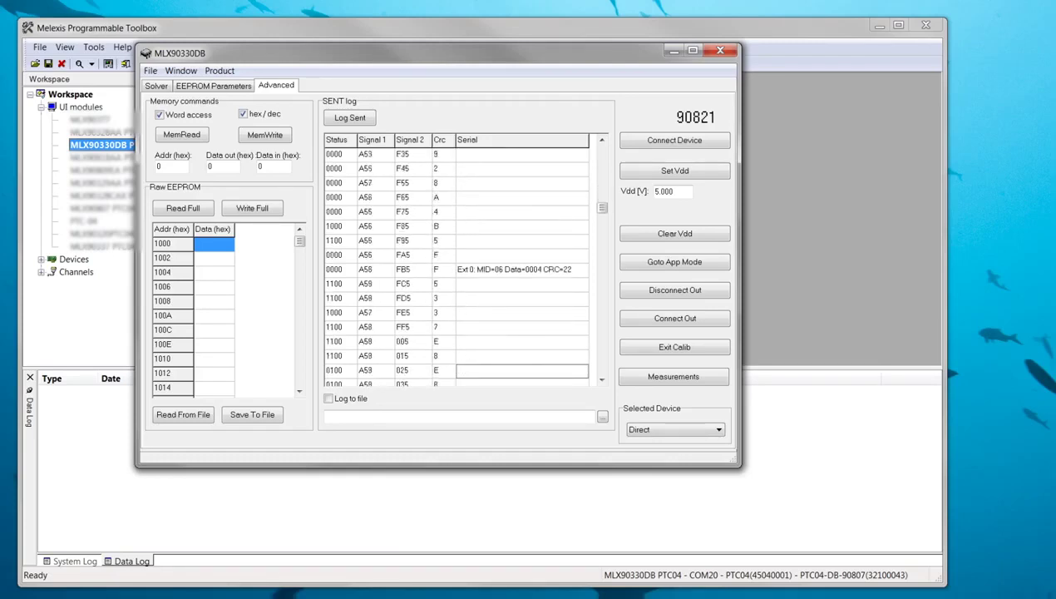
Continue through the rest of the SENT log to examine the serial messages from MID 07 to 2B.
{"action": "key", "text": "Down"}
{"action": "key", "text": "Down"}
{"action": "key", "text": "Down"}
{"action": "key", "text": "Down"}
{"action": "key", "text": "Down"}
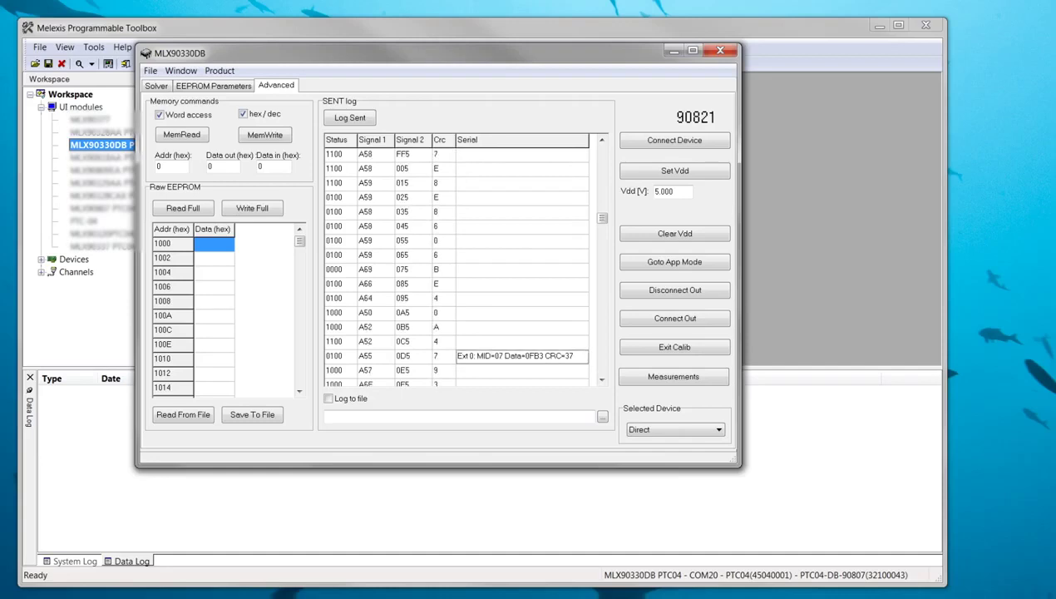
{"action": "key", "text": "Down"}
{"action": "key", "text": "Down"}
{"action": "key", "text": "Down"}
{"action": "key", "text": "Down"}
{"action": "key", "text": "Down"}
{"action": "key", "text": "Down"}
{"action": "key", "text": "Down"}
{"action": "key", "text": "Down"}
{"action": "key", "text": "Down"}
{"action": "key", "text": "Down"}
{"action": "key", "text": "Down"}
{"action": "key", "text": "Down"}
{"action": "key", "text": "Down"}
{"action": "key", "text": "Down"}
{"action": "key", "text": "Down"}
{"action": "key", "text": "Down"}
{"action": "key", "text": "Down"}
{"action": "key", "text": "Down"}
{"action": "key", "text": "Down"}
{"action": "key", "text": "Down"}
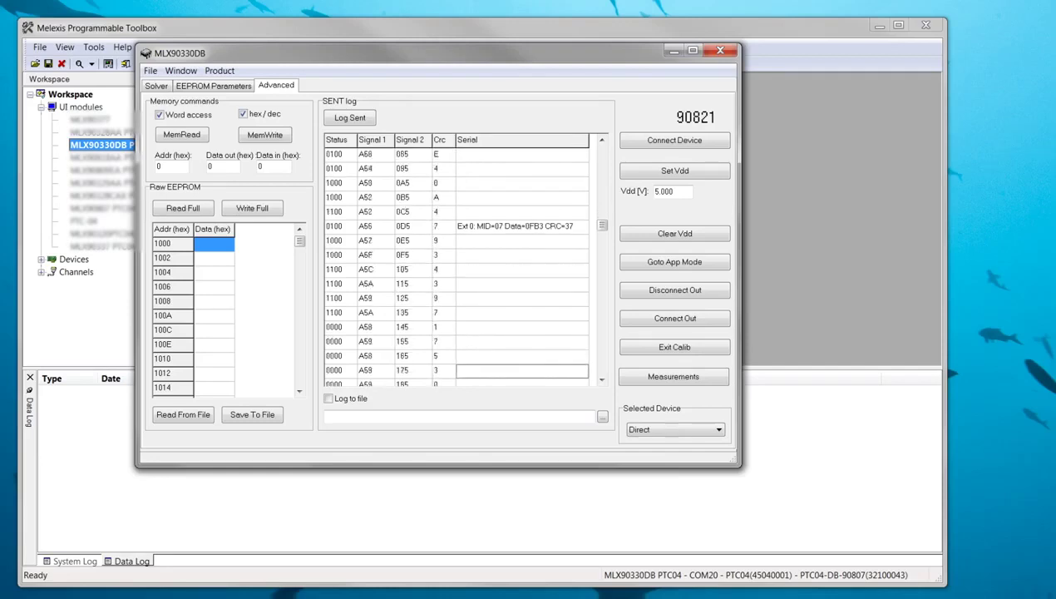
{"action": "key", "text": "Down"}
{"action": "key", "text": "Down"}
{"action": "key", "text": "Down"}
{"action": "key", "text": "Down"}
{"action": "key", "text": "Down"}
{"action": "key", "text": "Down"}
{"action": "key", "text": "Down"}
{"action": "key", "text": "Down"}
{"action": "key", "text": "Down"}
{"action": "key", "text": "Down"}
{"action": "key", "text": "Down"}
{"action": "key", "text": "Down"}
{"action": "key", "text": "Down"}
{"action": "key", "text": "Down"}
{"action": "key", "text": "Down"}
{"action": "key", "text": "Down"}
{"action": "key", "text": "Down"}
{"action": "key", "text": "Down"}
{"action": "key", "text": "Down"}
{"action": "key", "text": "Down"}
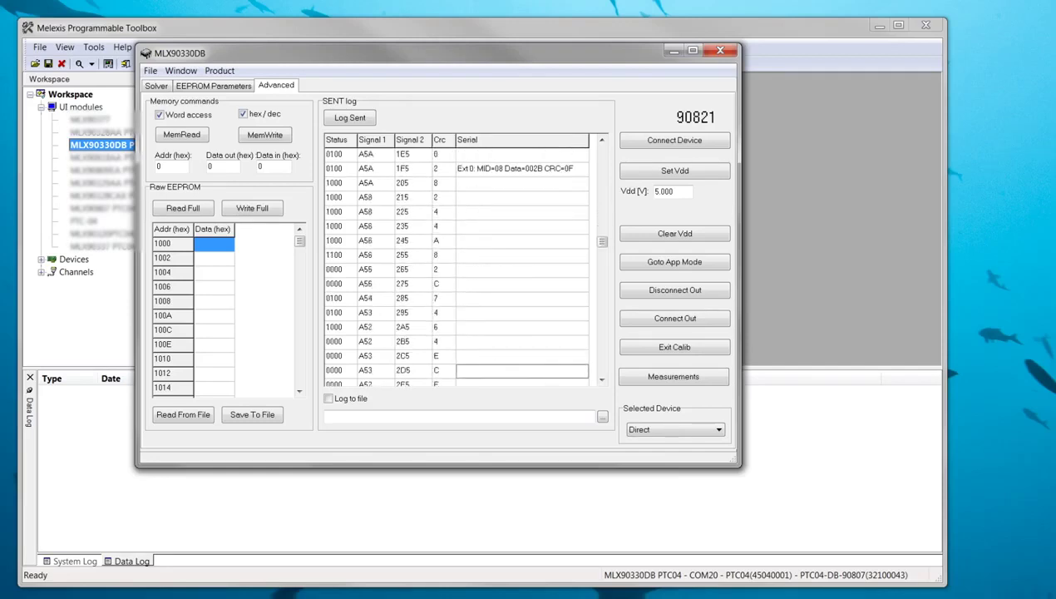
{"action": "key", "text": "Down"}
{"action": "key", "text": "Down"}
{"action": "key", "text": "Down"}
{"action": "key", "text": "Down"}
{"action": "key", "text": "Down"}
{"action": "key", "text": "Down"}
{"action": "key", "text": "Down"}
{"action": "key", "text": "Down"}
{"action": "key", "text": "Down"}
{"action": "key", "text": "Down"}
{"action": "key", "text": "Down"}
{"action": "key", "text": "Down"}
{"action": "key", "text": "Down"}
{"action": "key", "text": "Down"}
{"action": "key", "text": "Down"}
{"action": "key", "text": "Down"}
{"action": "key", "text": "Down"}
{"action": "key", "text": "Down"}
{"action": "key", "text": "Down"}
{"action": "key", "text": "Down"}
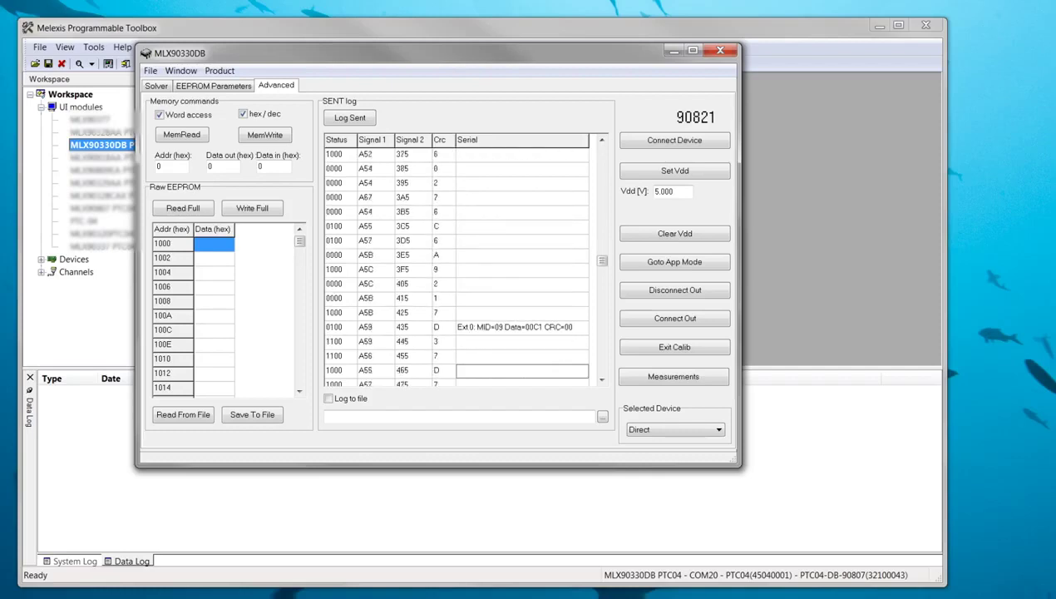
{"action": "key", "text": "Down"}
{"action": "key", "text": "Down"}
{"action": "key", "text": "Down"}
{"action": "key", "text": "Down"}
{"action": "key", "text": "Down"}
{"action": "key", "text": "Down"}
{"action": "key", "text": "Down"}
{"action": "key", "text": "Down"}
{"action": "key", "text": "Down"}
{"action": "key", "text": "Down"}
{"action": "key", "text": "Down"}
{"action": "key", "text": "Down"}
{"action": "key", "text": "Down"}
{"action": "key", "text": "Down"}
{"action": "key", "text": "Down"}
{"action": "key", "text": "Down"}
{"action": "key", "text": "Down"}
{"action": "key", "text": "Down"}
{"action": "key", "text": "Down"}
{"action": "key", "text": "Down"}
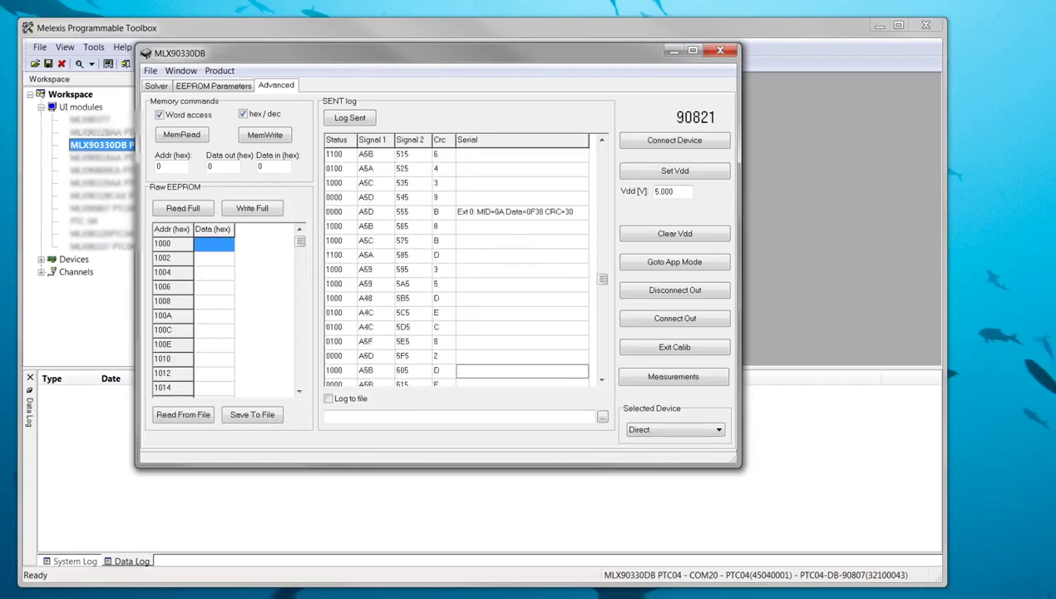
{"action": "key", "text": "Down"}
{"action": "key", "text": "Down"}
{"action": "key", "text": "Down"}
{"action": "key", "text": "Down"}
{"action": "key", "text": "Down"}
{"action": "key", "text": "Down"}
{"action": "key", "text": "Down"}
{"action": "key", "text": "Down"}
{"action": "key", "text": "Down"}
{"action": "key", "text": "Down"}
{"action": "key", "text": "Down"}
{"action": "key", "text": "Down"}
{"action": "key", "text": "Down"}
{"action": "key", "text": "Down"}
{"action": "key", "text": "Down"}
{"action": "key", "text": "Down"}
{"action": "key", "text": "Down"}
{"action": "key", "text": "Down"}
{"action": "key", "text": "Down"}
{"action": "key", "text": "Down"}
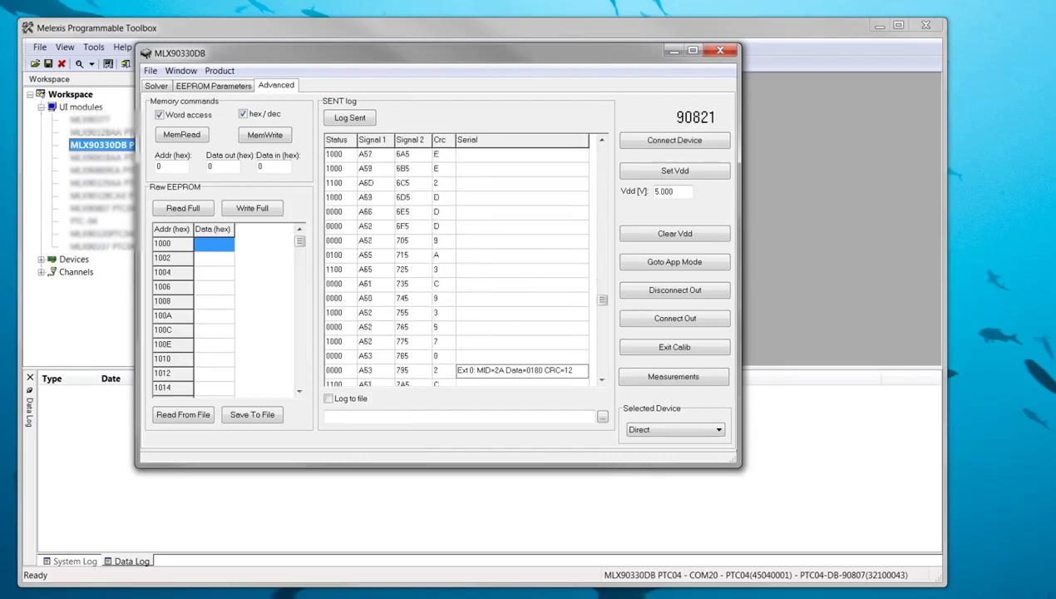
{"action": "key", "text": "Down"}
{"action": "key", "text": "Down"}
{"action": "key", "text": "Down"}
{"action": "key", "text": "Down"}
{"action": "key", "text": "Down"}
{"action": "key", "text": "Down"}
{"action": "key", "text": "Down"}
{"action": "key", "text": "Down"}
{"action": "key", "text": "Down"}
{"action": "key", "text": "Down"}
{"action": "key", "text": "Down"}
{"action": "key", "text": "Down"}
{"action": "key", "text": "Down"}
{"action": "key", "text": "Down"}
{"action": "key", "text": "Down"}
{"action": "key", "text": "Down"}
{"action": "key", "text": "Down"}
{"action": "key", "text": "Down"}
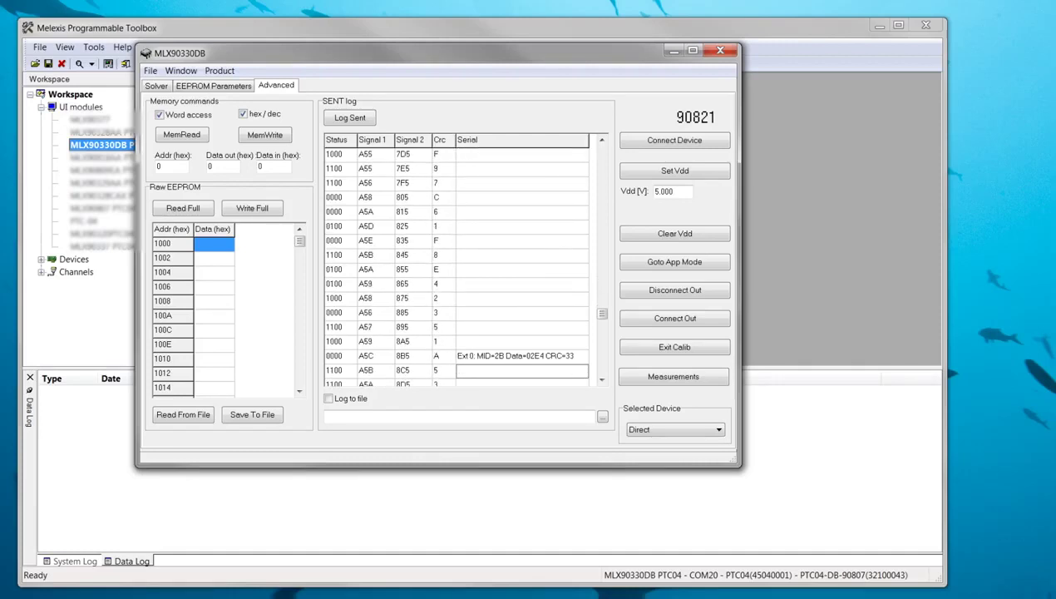
{"action": "key", "text": "Down"}
{"action": "key", "text": "Down"}
{"action": "key", "text": "Down"}
{"action": "key", "text": "Down"}
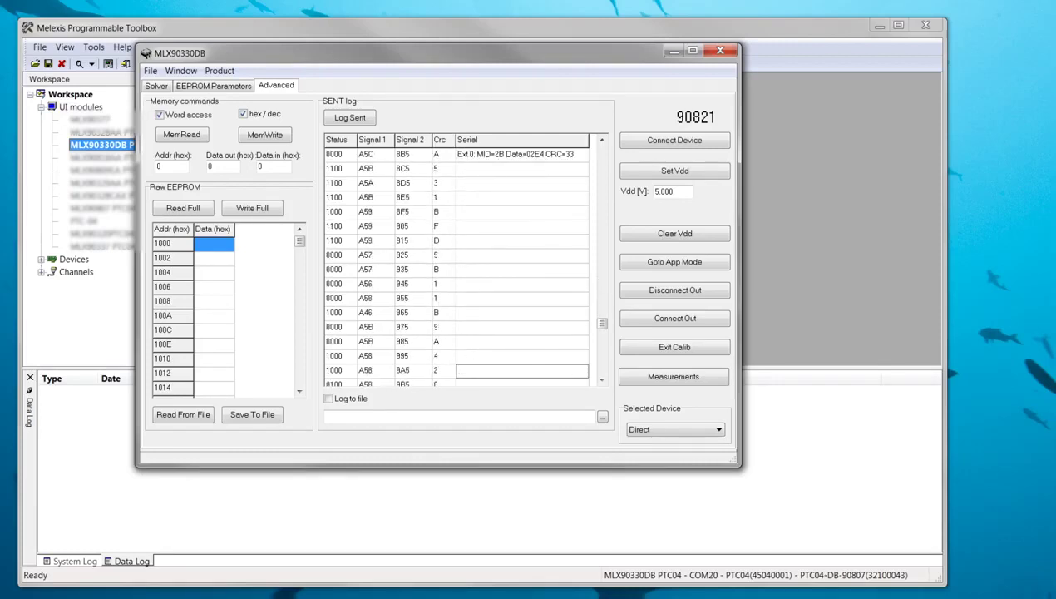
Read the full raw EEPROM from the device and save its content as MLX90330_EEPROM.csv.
{"action": "left_click", "coordinate": [183, 208]}
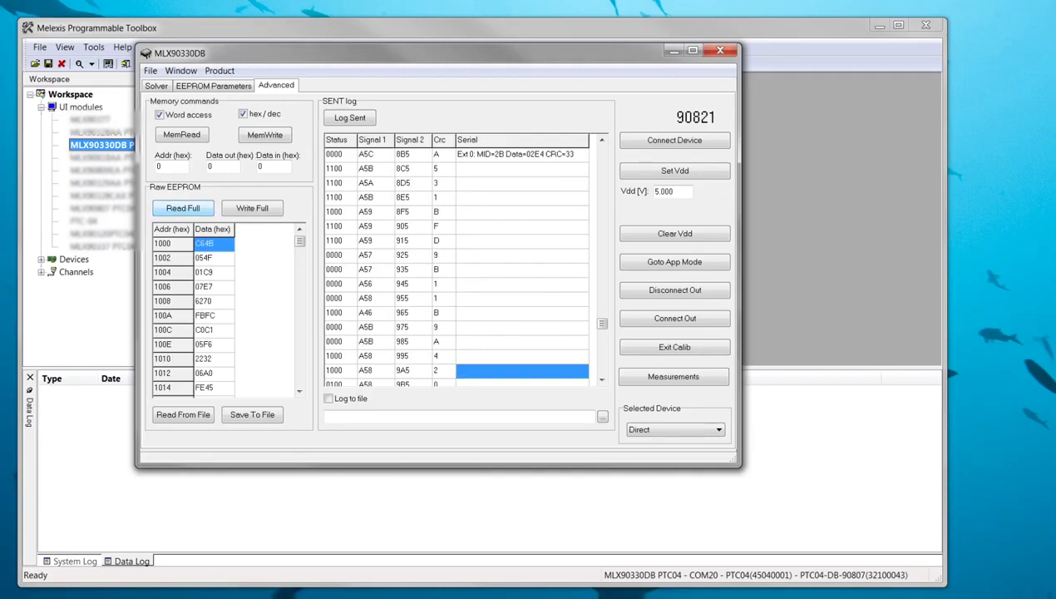
{"action": "left_click", "coordinate": [252, 414]}
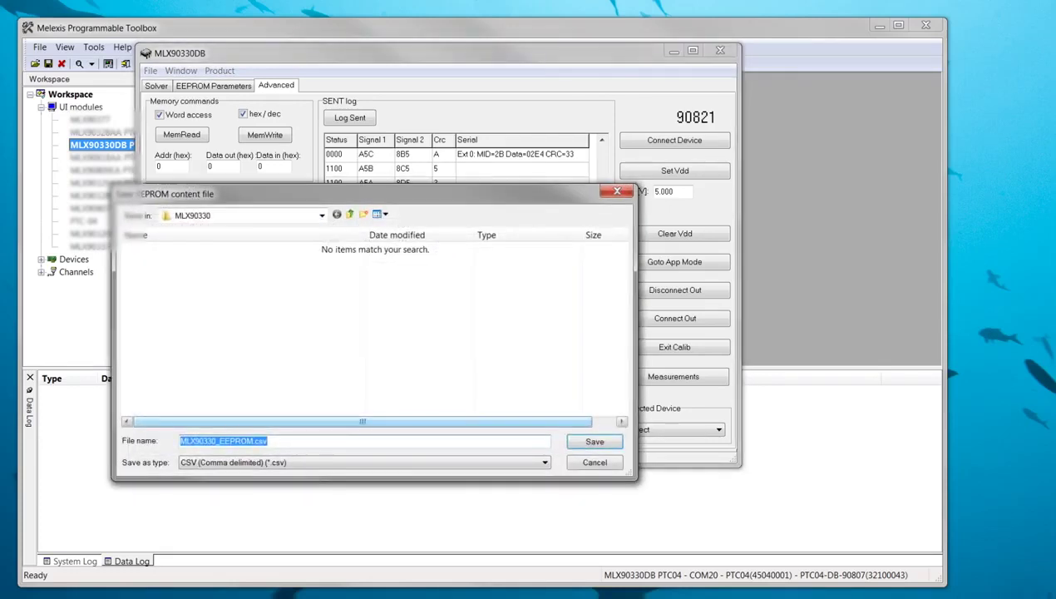
{"action": "key", "text": "Return"}
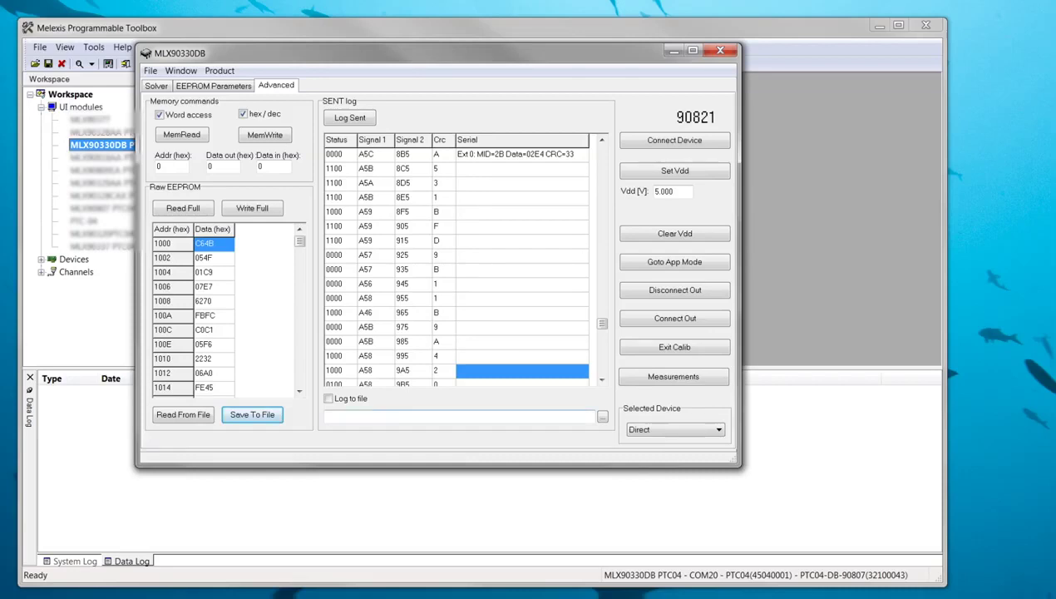
Read the device's EEPROM parameters and copy them into the temporary values.
{"action": "left_click", "coordinate": [212, 86]}
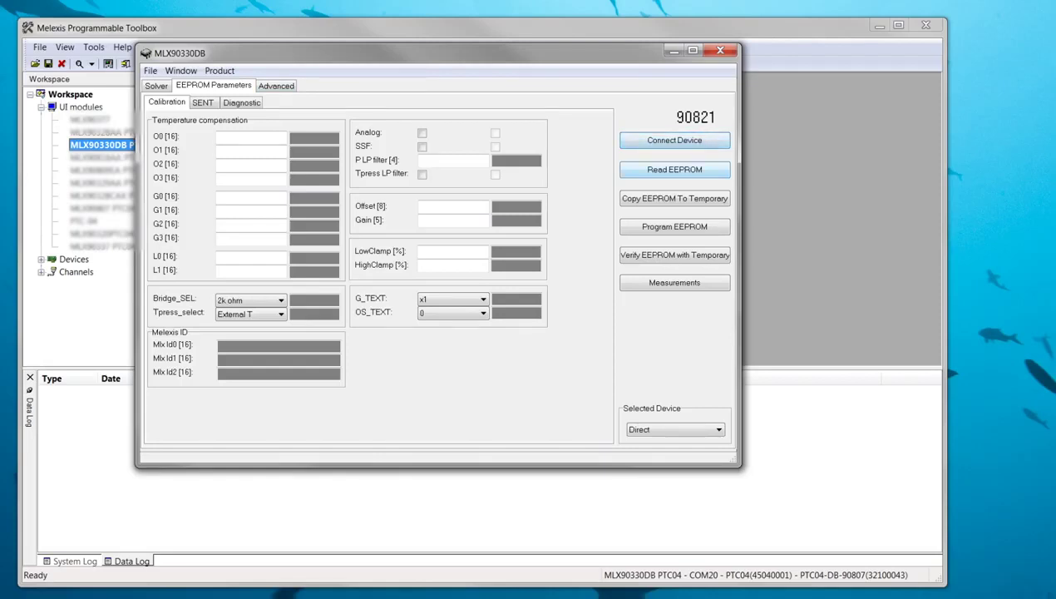
{"action": "left_click", "coordinate": [674, 169]}
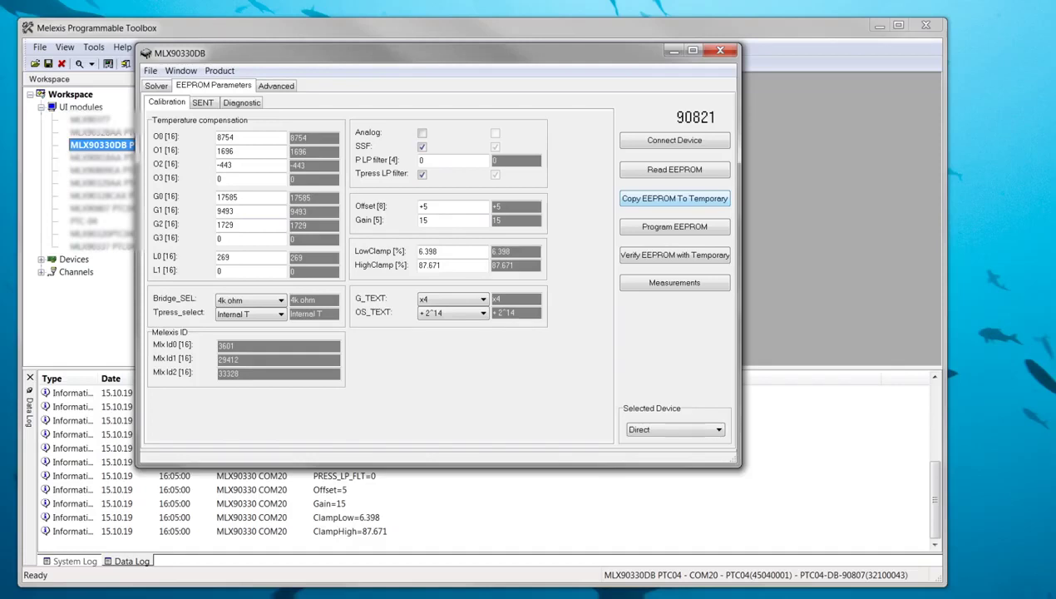
In the SENT slow channel settings, set EN to 0 and rep to 1 for serial standard ID 01.
{"action": "left_click", "coordinate": [202, 103]}
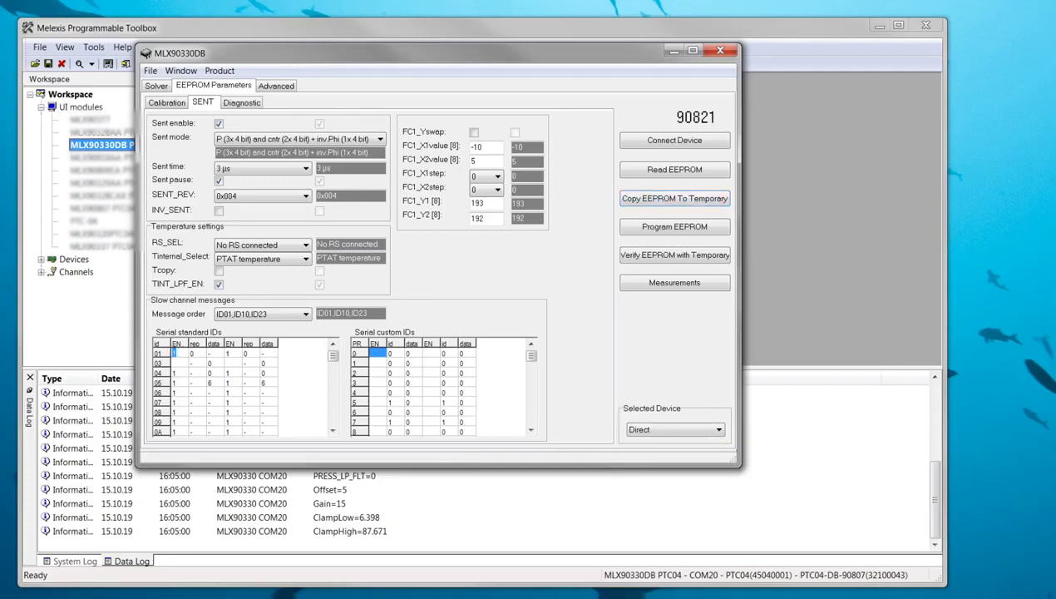
{"action": "type", "text": "0"}
{"action": "double_click", "coordinate": [195, 352]}
{"action": "type", "text": "1"}
Program the changed parameters into the device's EEPROM and verify the EEPROM against the temporary values.
{"action": "left_click", "coordinate": [674, 226]}
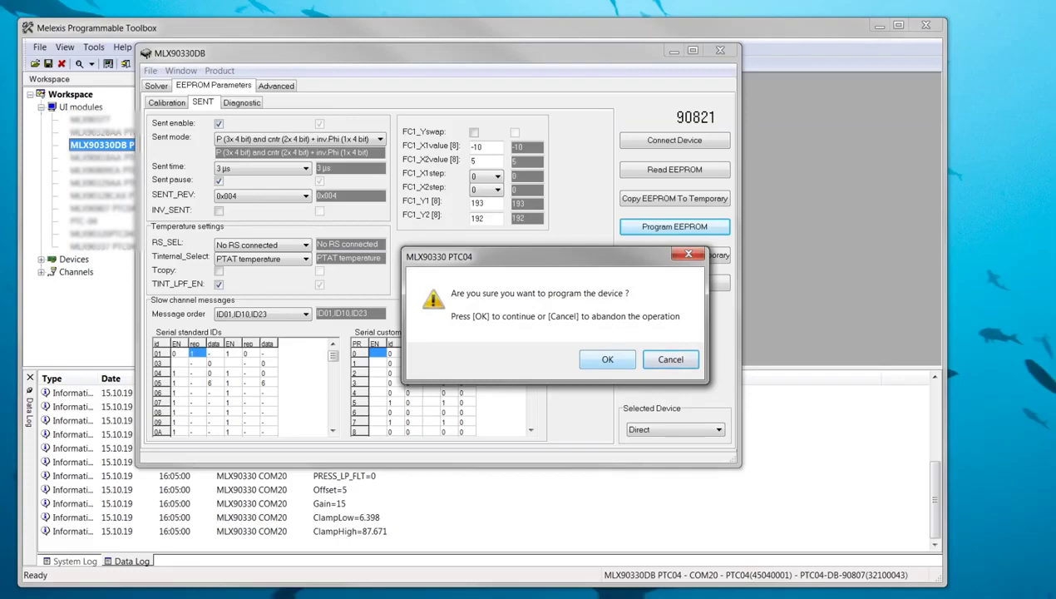
{"action": "key", "text": "Return"}
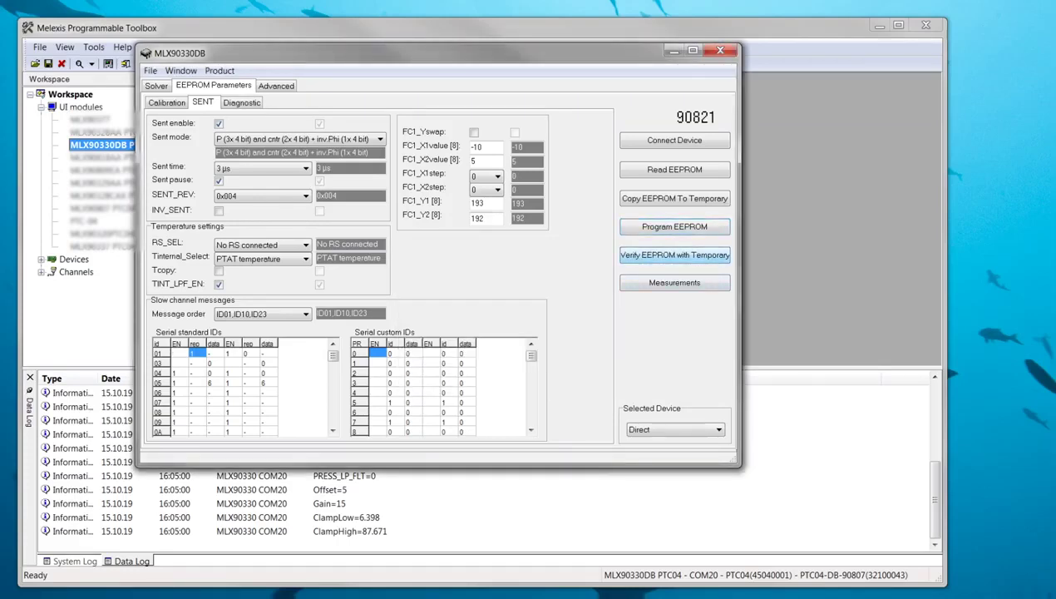
{"action": "left_click", "coordinate": [674, 255]}
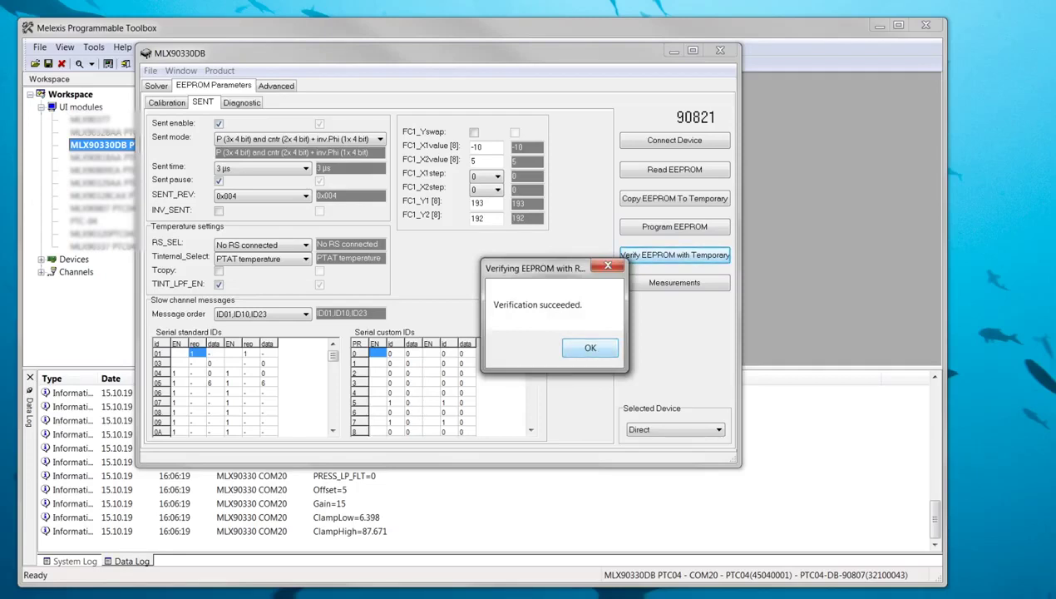
{"action": "key", "text": "Return"}
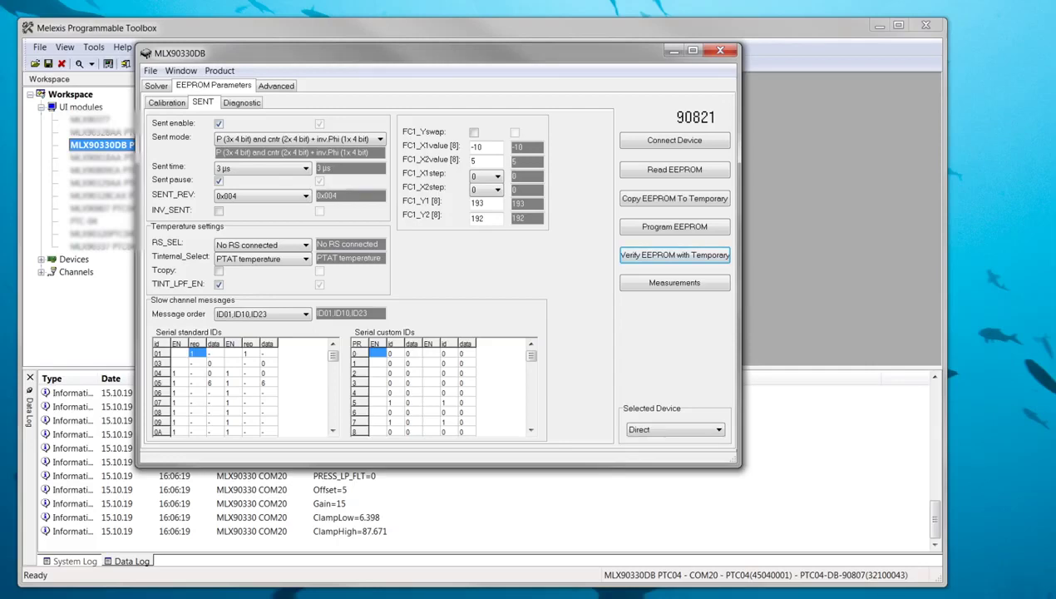
Log the SENT output again and check the decoded serial messages with the reprogrammed slow channel.
{"action": "left_click", "coordinate": [275, 86]}
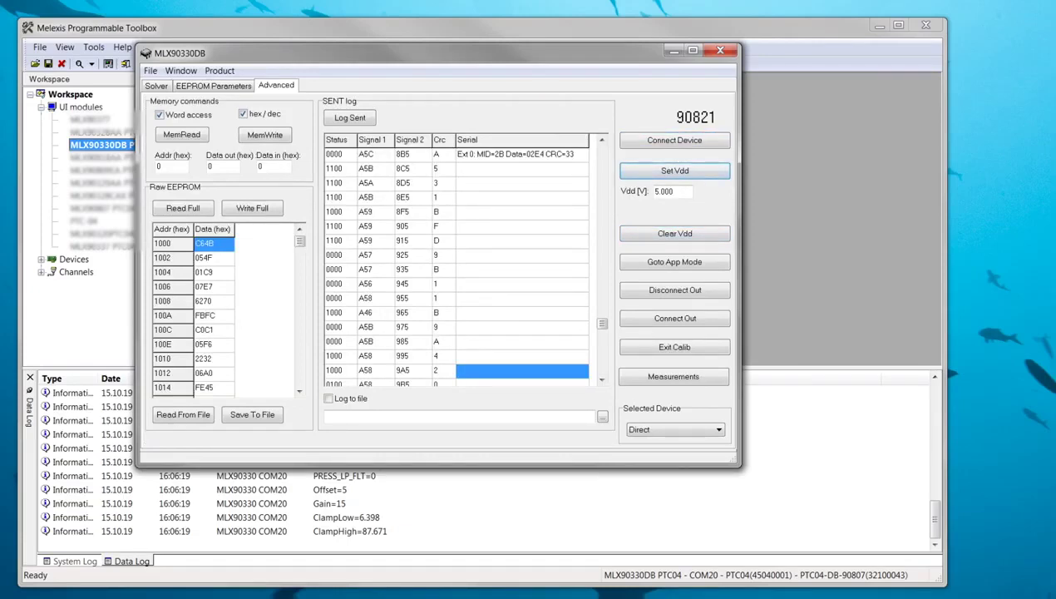
{"action": "left_click", "coordinate": [349, 118]}
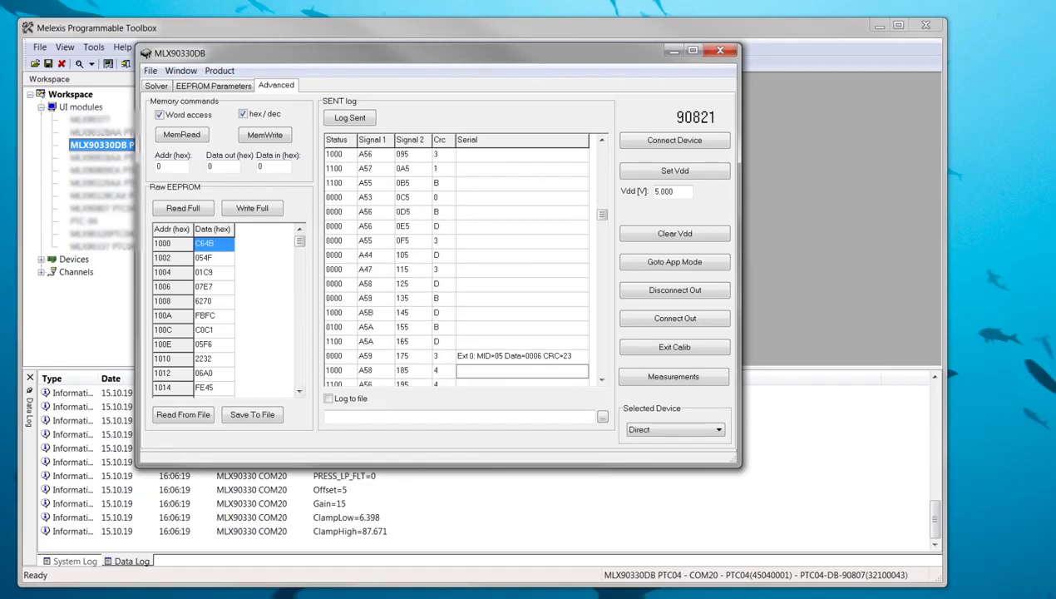
Load the raw EEPROM content from MLX90330_EEPROM.csv and write it in full to the device.
{"action": "left_click", "coordinate": [183, 414]}
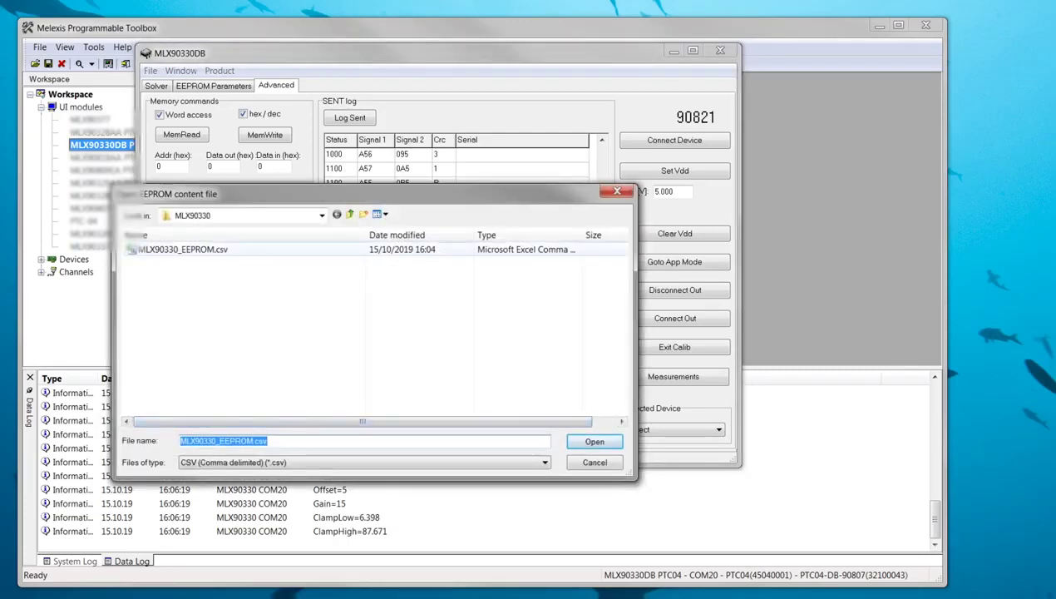
{"action": "left_click", "coordinate": [183, 249]}
{"action": "left_click", "coordinate": [594, 441]}
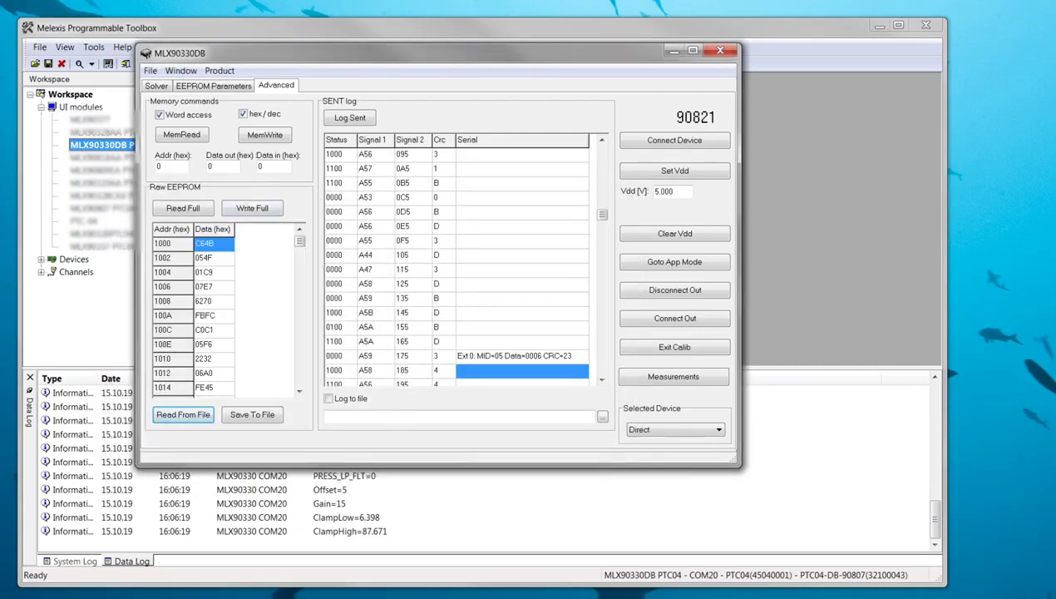
{"action": "left_click", "coordinate": [252, 208]}
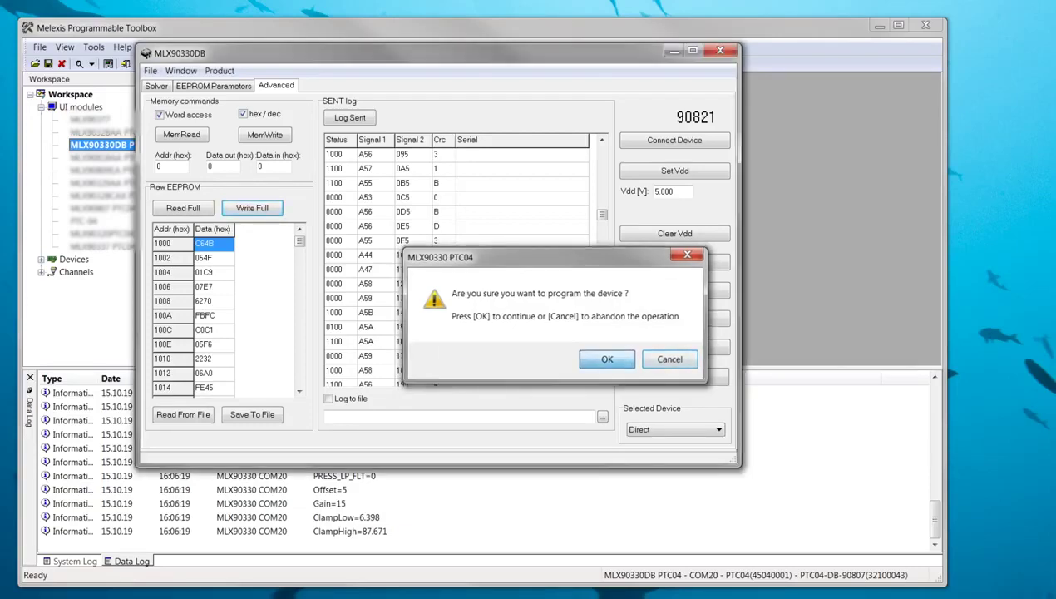
{"action": "key", "text": "Return"}
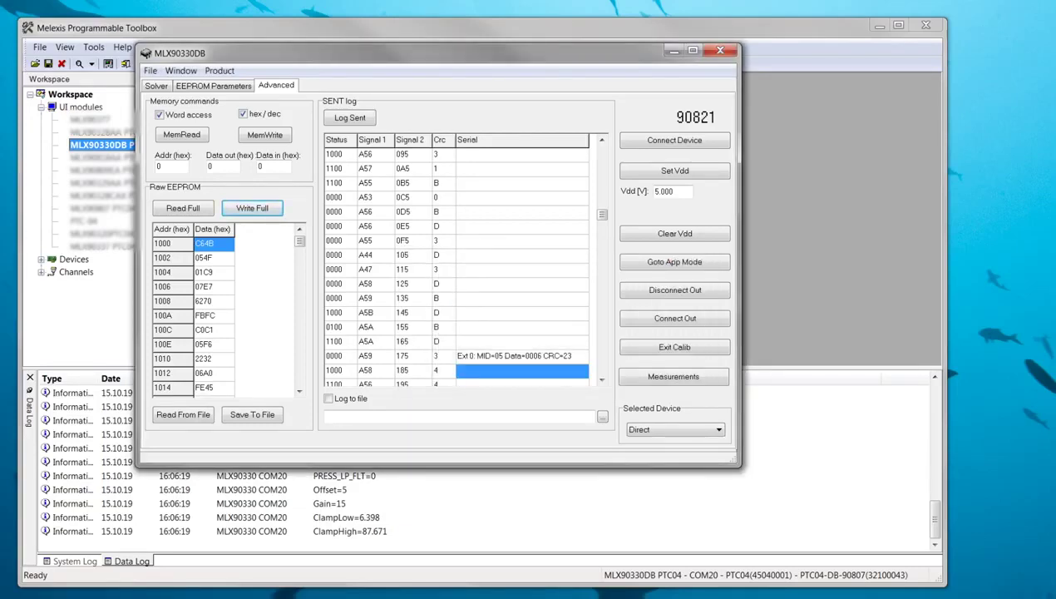